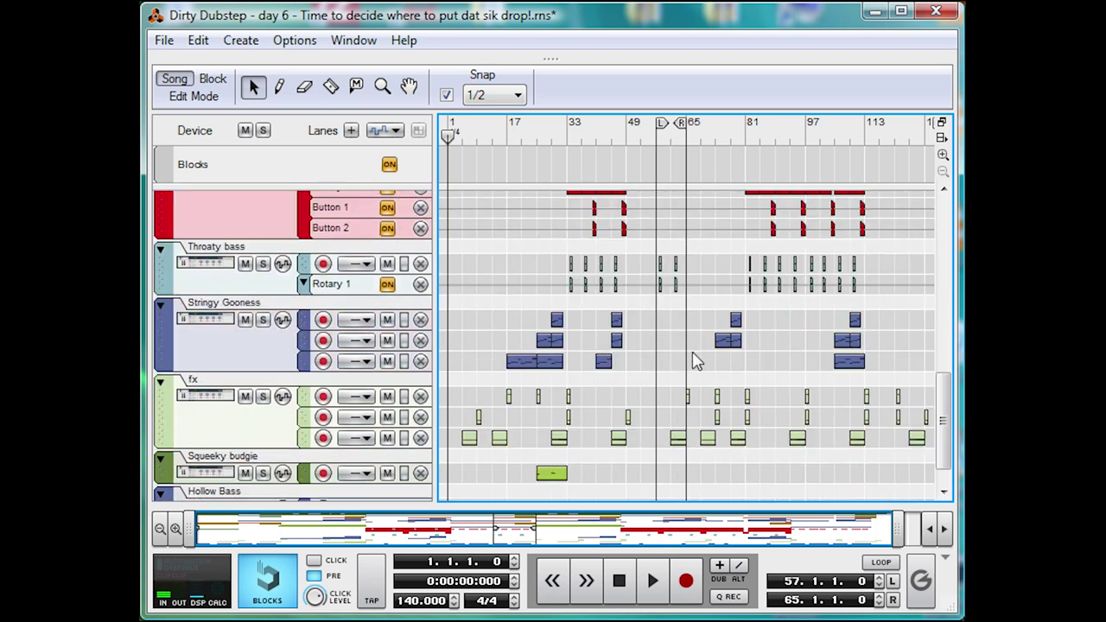
{"action": "scroll", "coordinate": [695, 361], "scroll_direction": "down", "scroll_amount": 2}
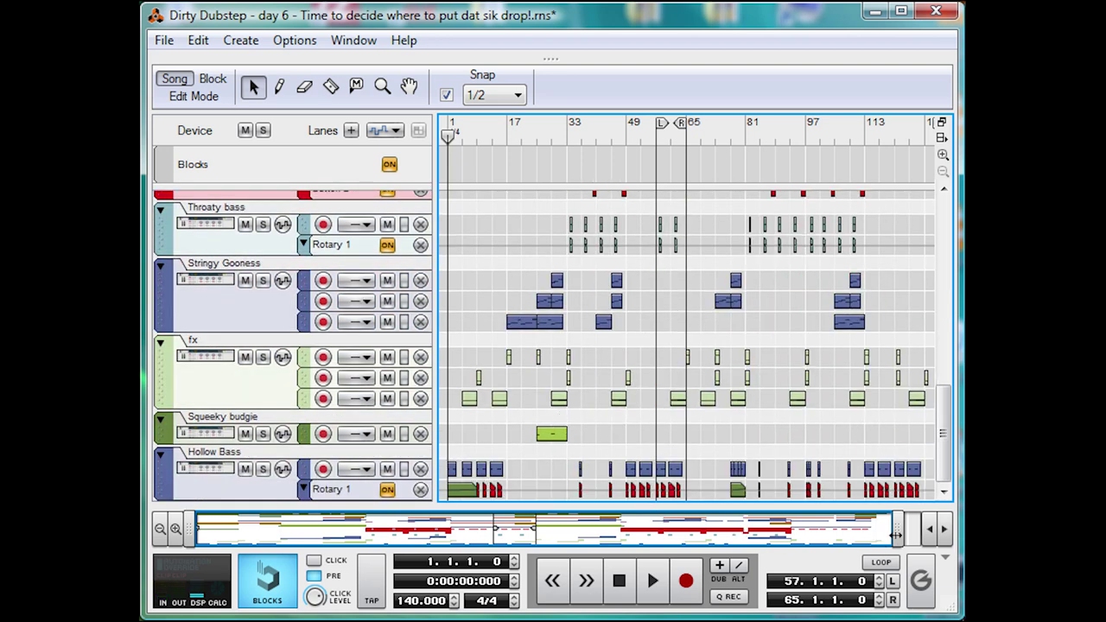
- Scroll to the Hollow Bass track and zoom the arrangement in to bars 8–16
{"action": "scroll", "coordinate": [897, 535], "scroll_direction": "up", "scroll_amount": 8}
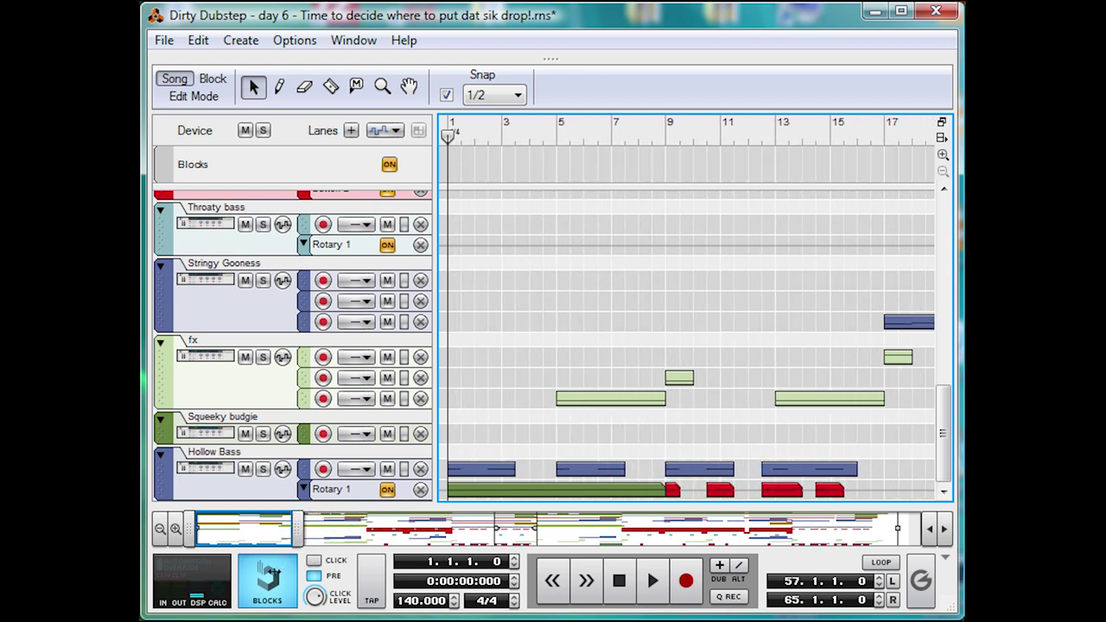
{"action": "scroll", "coordinate": [896, 535], "scroll_direction": "up", "scroll_amount": 1}
{"action": "left_click_drag", "start_coordinate": [197, 529], "coordinate": [238, 529]}
- Open the Hollow Bass Rotary clip at bar 9, zoom in closer, and play from bar 9
{"action": "double_click", "coordinate": [495, 490]}
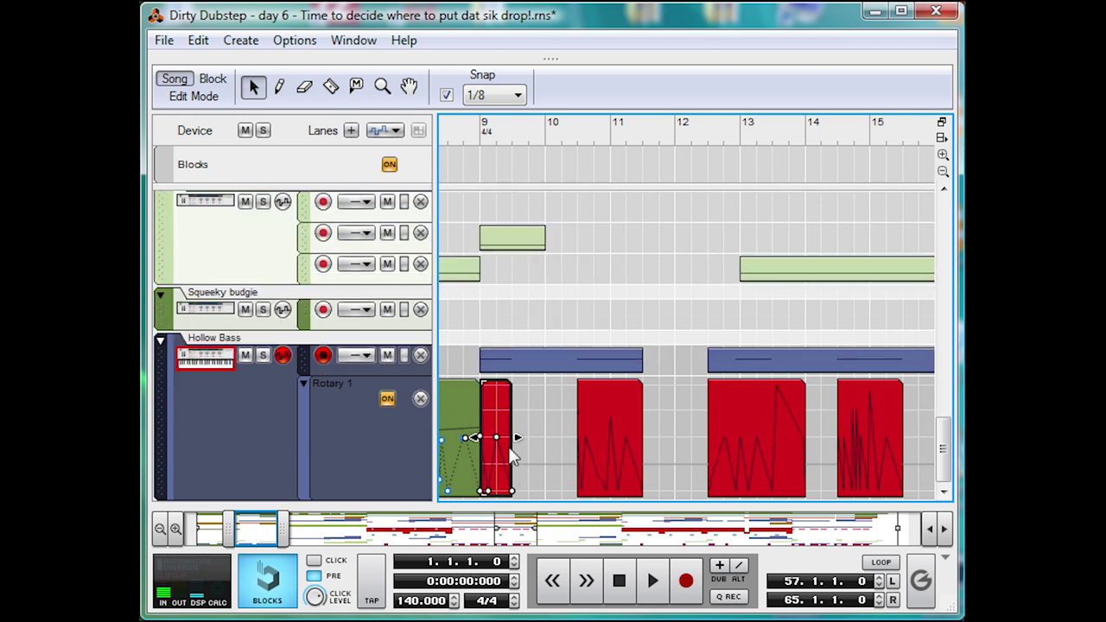
{"action": "mouse_move", "coordinate": [235, 529]}
{"action": "left_mouse_down"}
{"action": "mouse_move", "coordinate": [264, 529]}
{"action": "mouse_move", "coordinate": [246, 536]}
{"action": "left_mouse_up"}
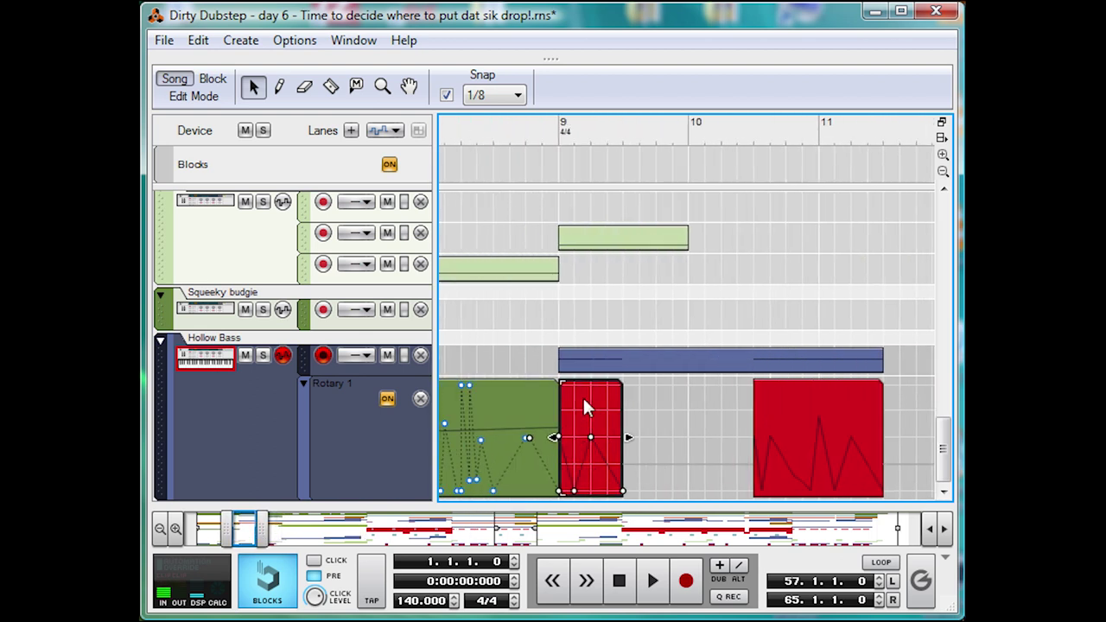
{"action": "left_click", "coordinate": [562, 142]}
{"action": "key", "text": "space"}
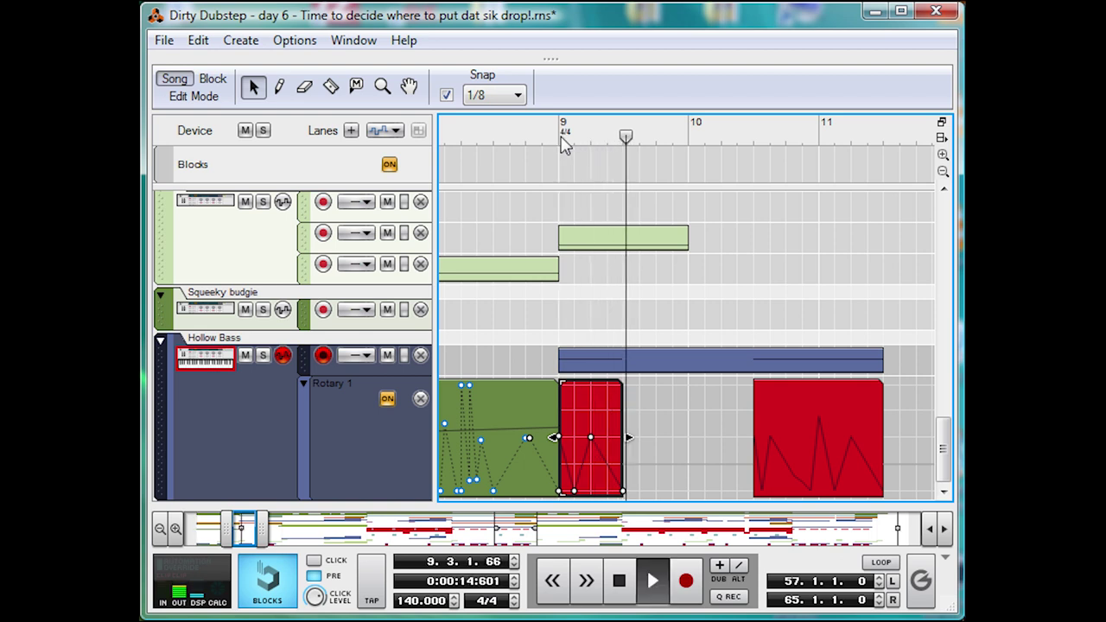
{"action": "key", "text": "space"}
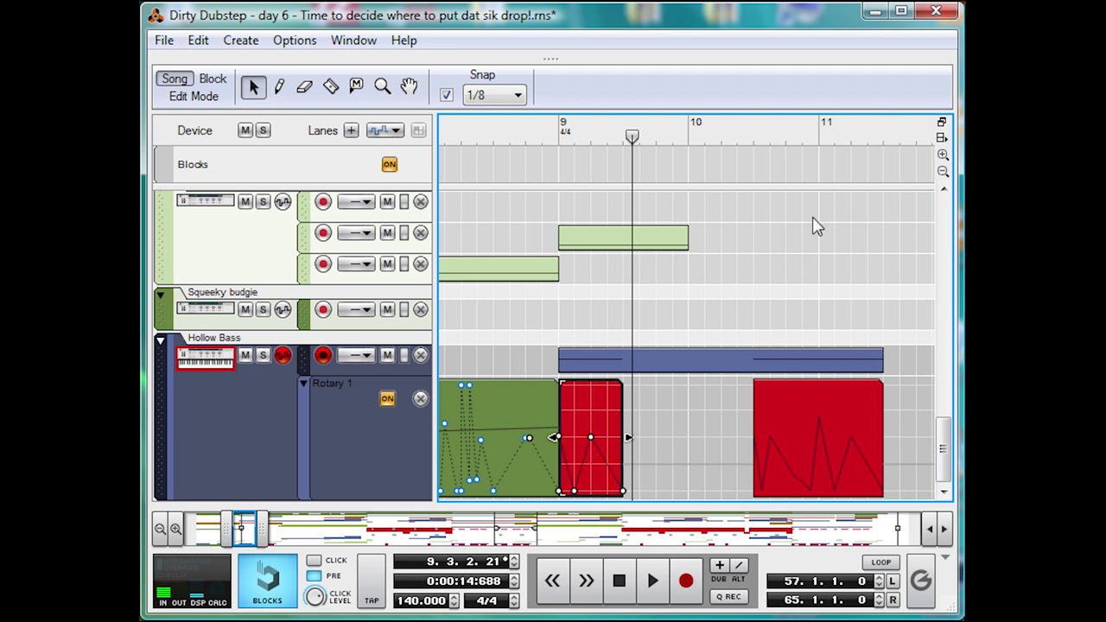
- Play the section again from near bar 11 and from bar 13, leaving the playhead in bar 14
{"action": "left_click", "coordinate": [753, 130]}
{"action": "key", "text": "space"}
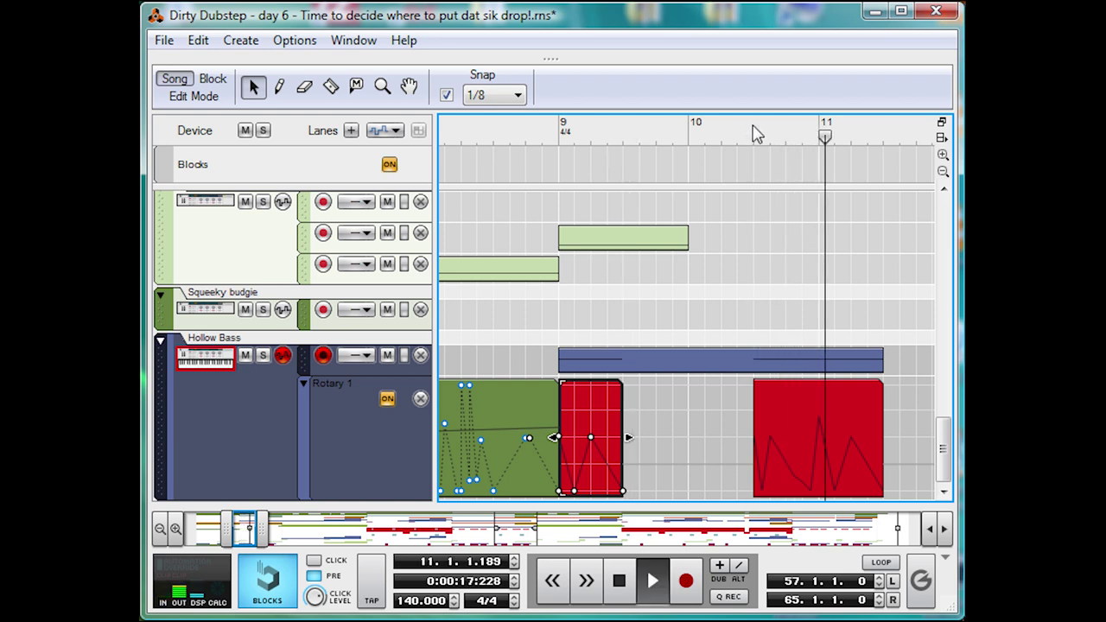
{"action": "key", "text": "space"}
{"action": "left_click_drag", "start_coordinate": [238, 523], "coordinate": [269, 516]}
{"action": "mouse_move", "coordinate": [521, 131]}
{"action": "left_mouse_down"}
{"action": "mouse_move", "coordinate": [590, 121]}
{"action": "mouse_move", "coordinate": [582, 130]}
{"action": "left_mouse_up"}
{"action": "key", "text": "space"}
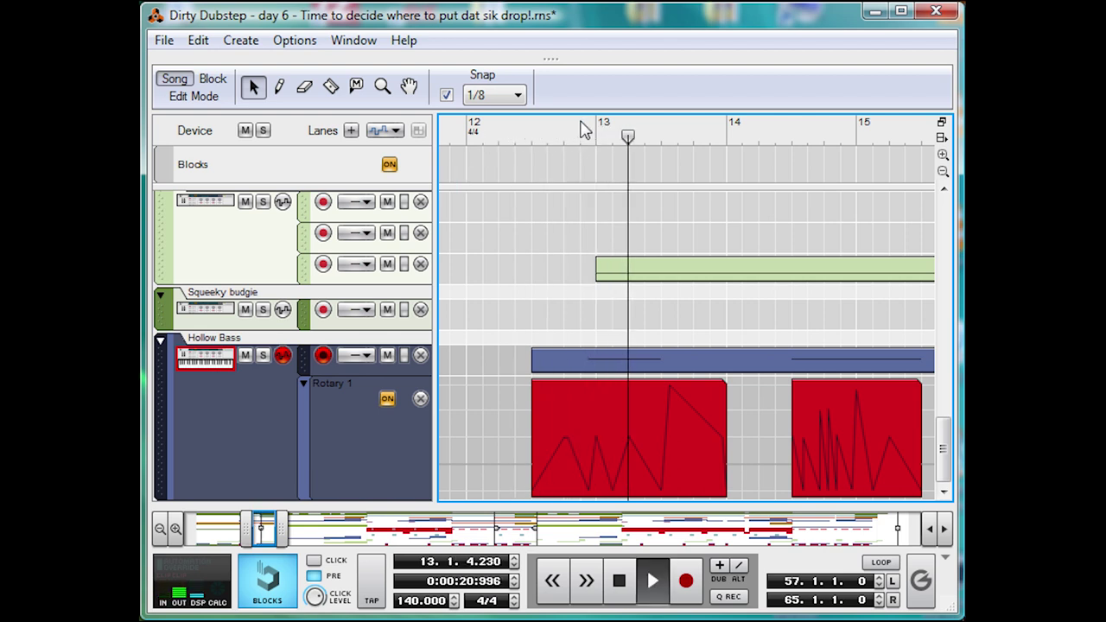
{"action": "key", "text": "space"}
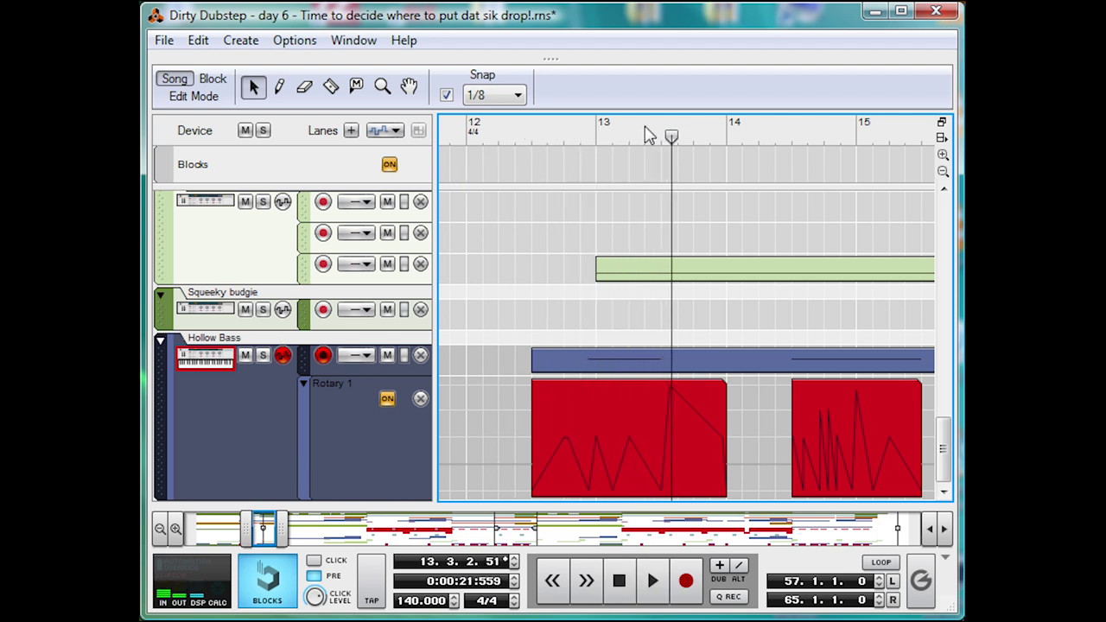
{"action": "left_click", "coordinate": [760, 125]}
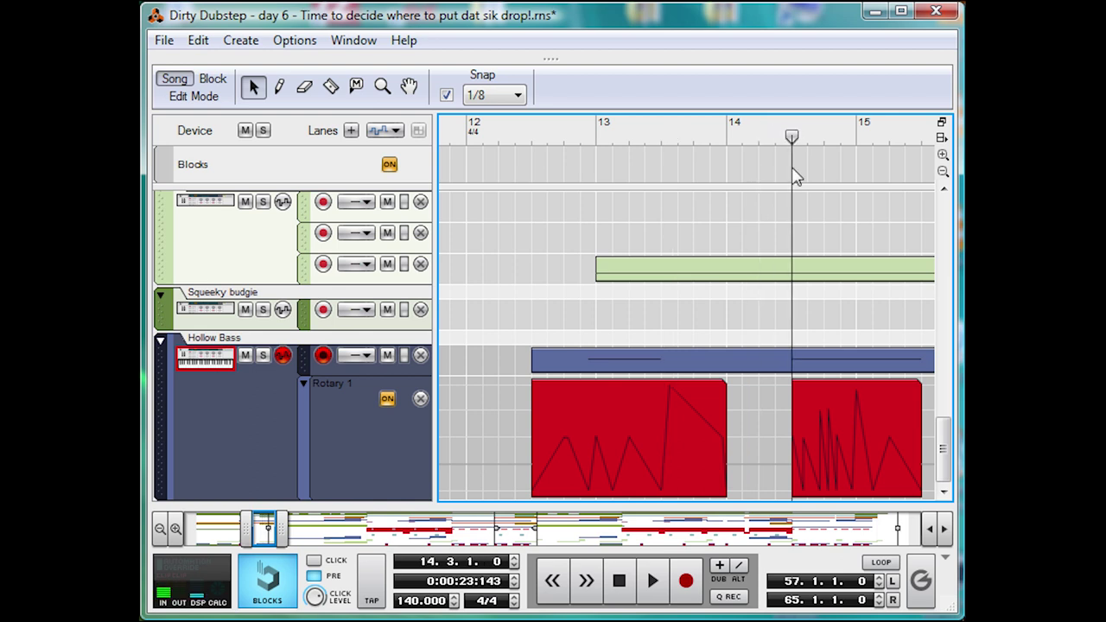
- Check the second red note in the Hollow Bass note clip, then open the bar 14 Rotary 1 clip
{"action": "double_click", "coordinate": [802, 367]}
{"action": "scroll", "coordinate": [843, 294], "scroll_direction": "down", "scroll_amount": 10}
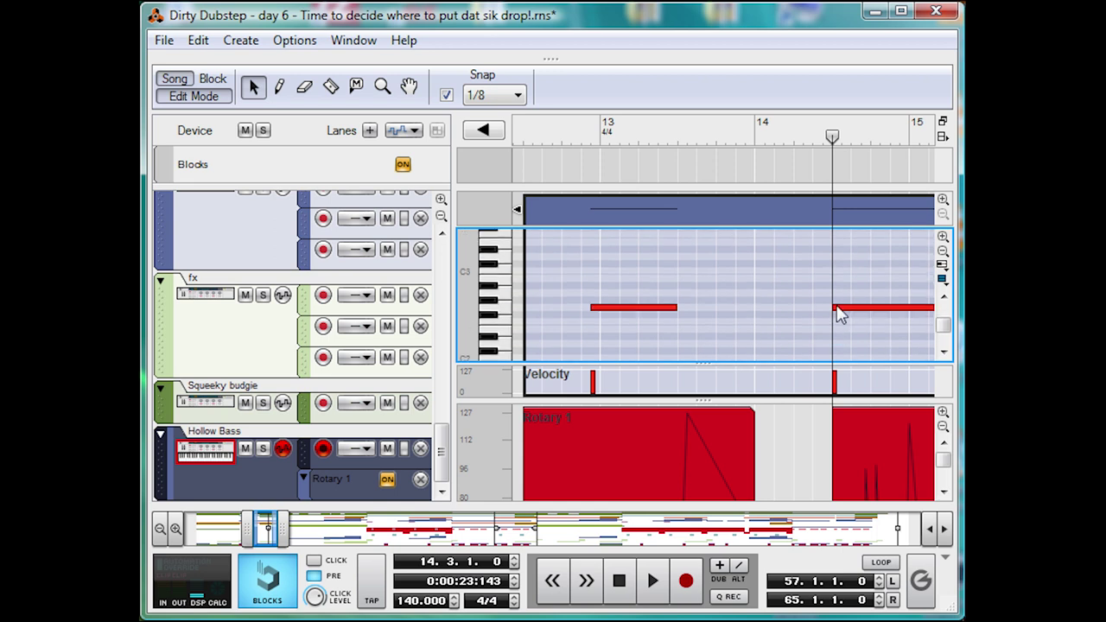
{"action": "left_click", "coordinate": [837, 310]}
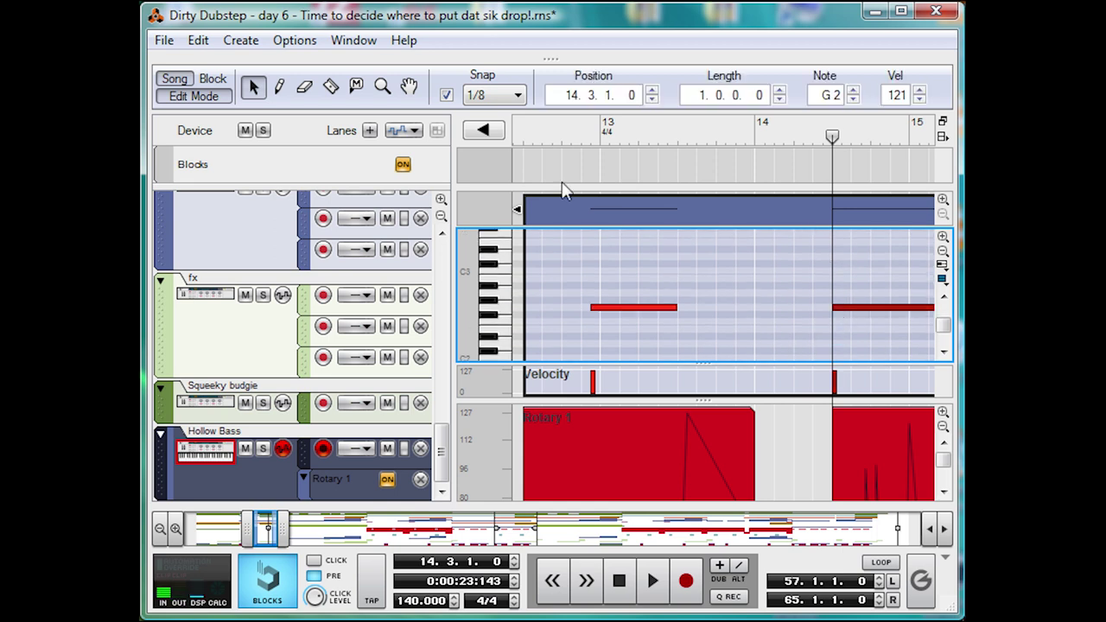
{"action": "left_click", "coordinate": [194, 96]}
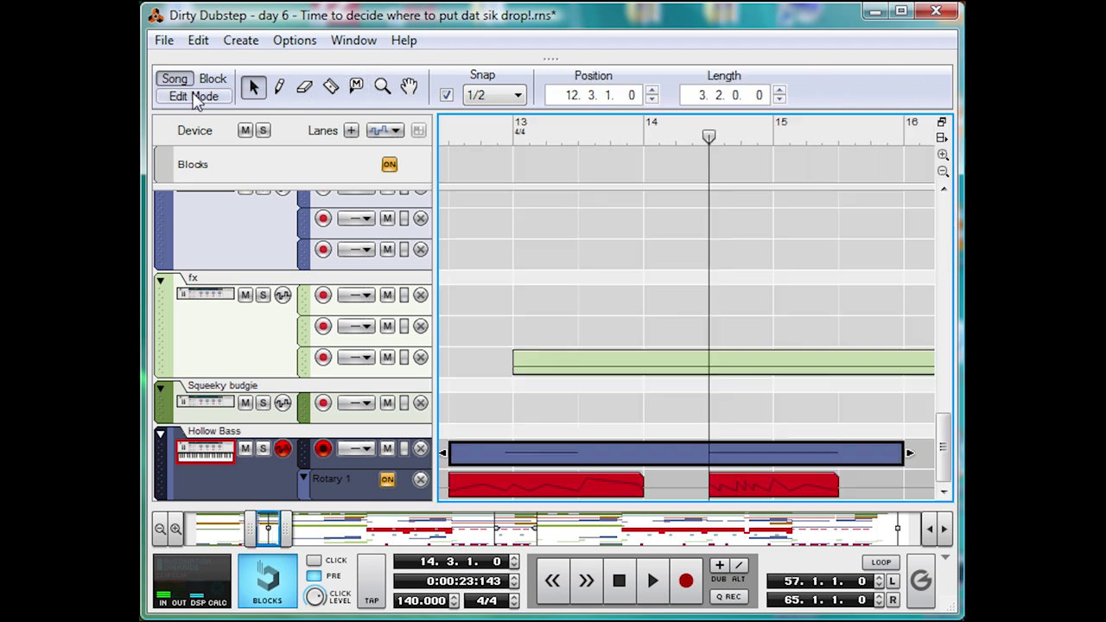
{"action": "double_click", "coordinate": [765, 486]}
- Zoom in on the bar 14 Rotary 1 automation clip, then play and scrub through it
{"action": "left_click_drag", "start_coordinate": [291, 528], "coordinate": [270, 528]}
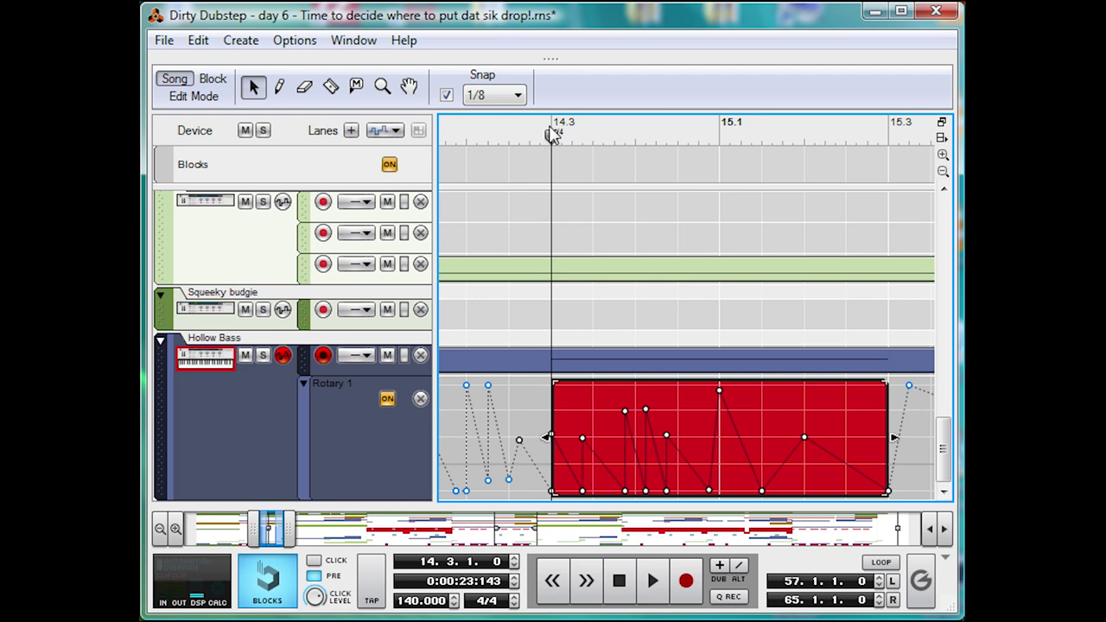
{"action": "key", "text": "space"}
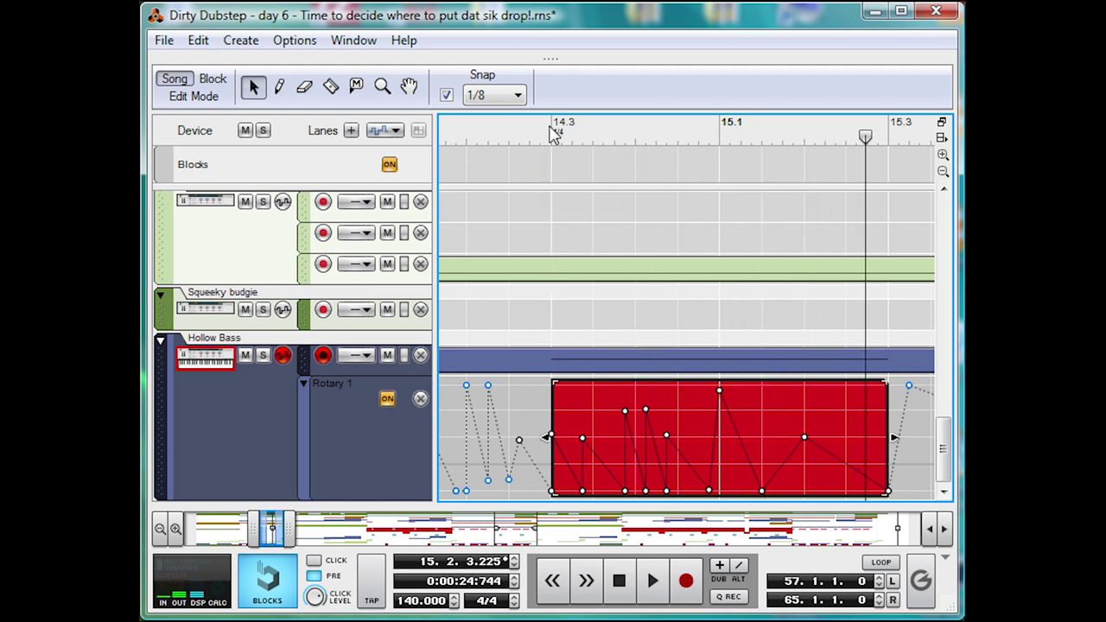
{"action": "left_click_drag", "start_coordinate": [553, 134], "coordinate": [494, 161]}
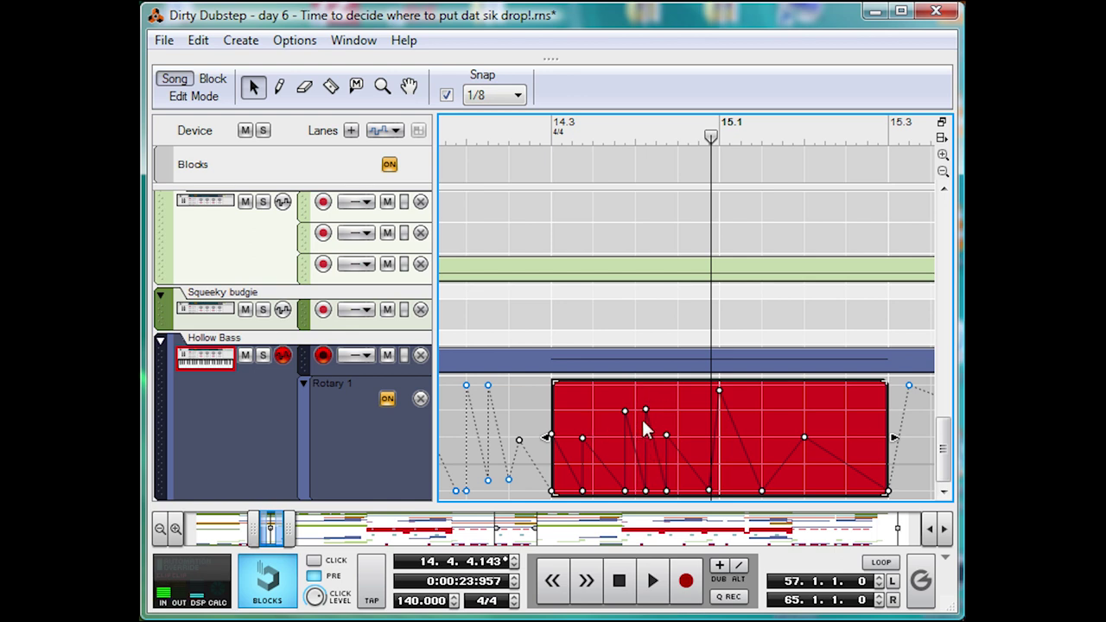
- Toggle the larger edit view on and off, then zoom out toward bars 31–39
{"action": "left_click", "coordinate": [207, 98]}
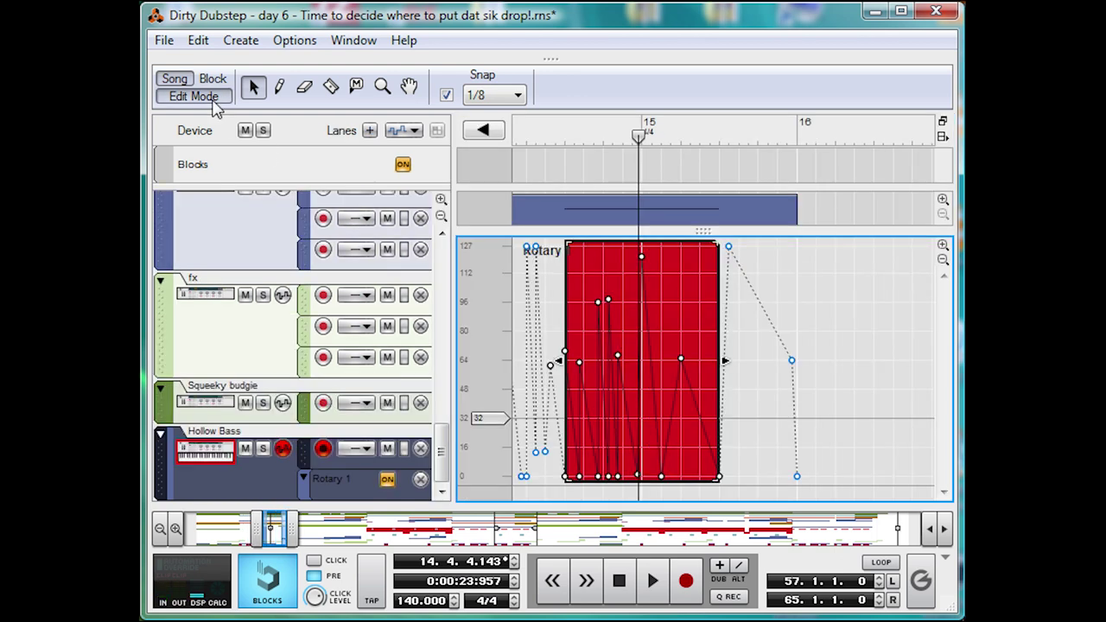
{"action": "left_click", "coordinate": [192, 97]}
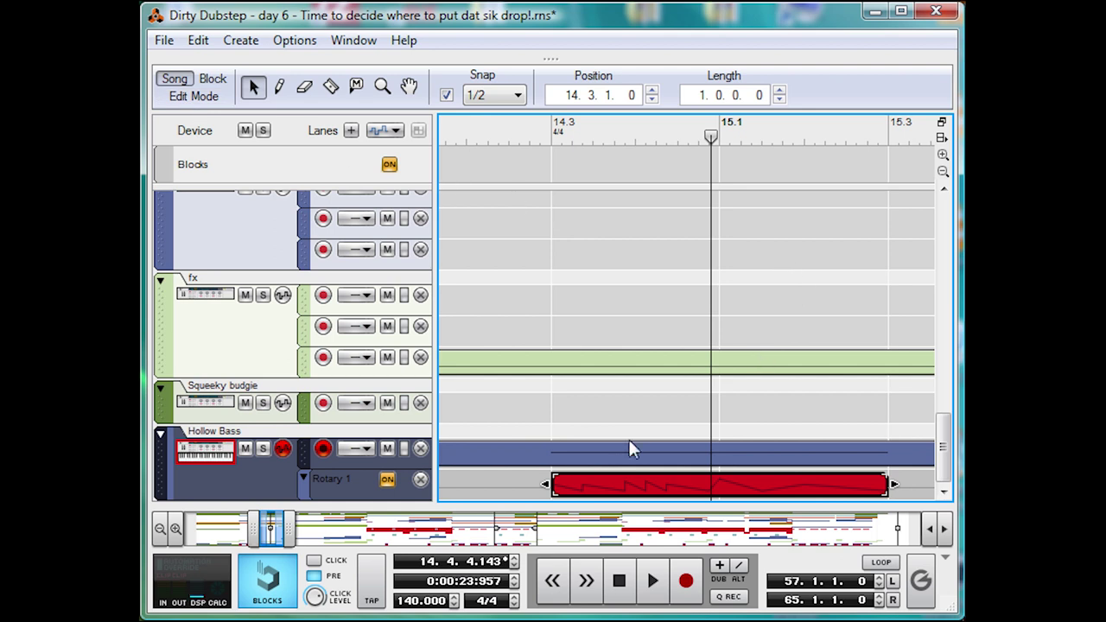
{"action": "left_click_drag", "start_coordinate": [302, 536], "coordinate": [386, 536]}
- Open the Brobot Bass clip in the edit view with the song position at bar 33
{"action": "left_click", "coordinate": [634, 338]}
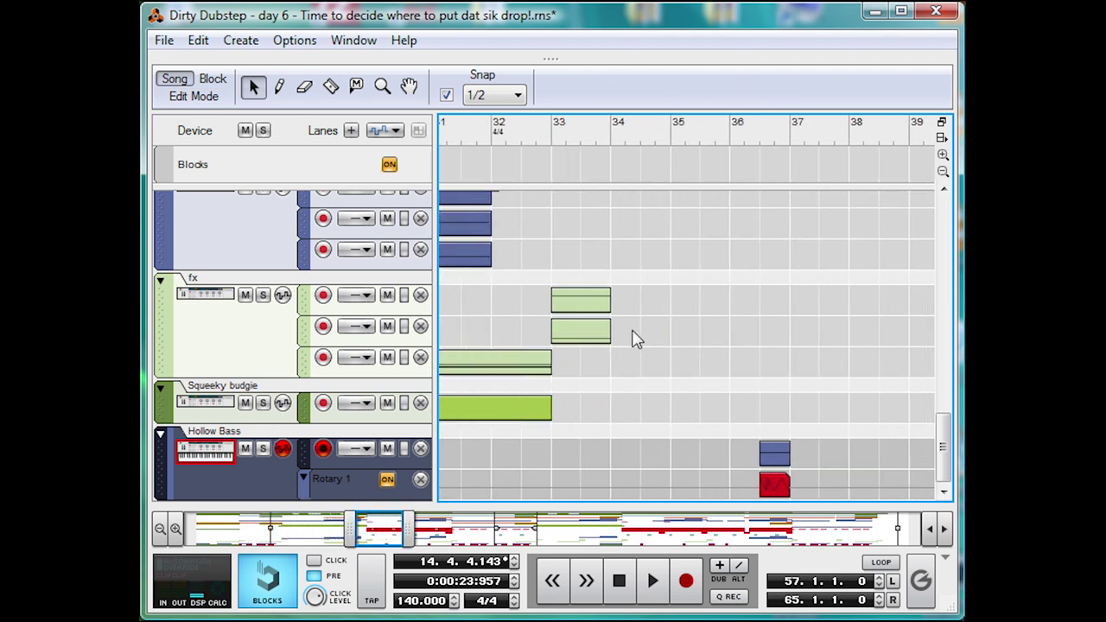
{"action": "scroll", "coordinate": [687, 419], "scroll_direction": "up", "scroll_amount": 5}
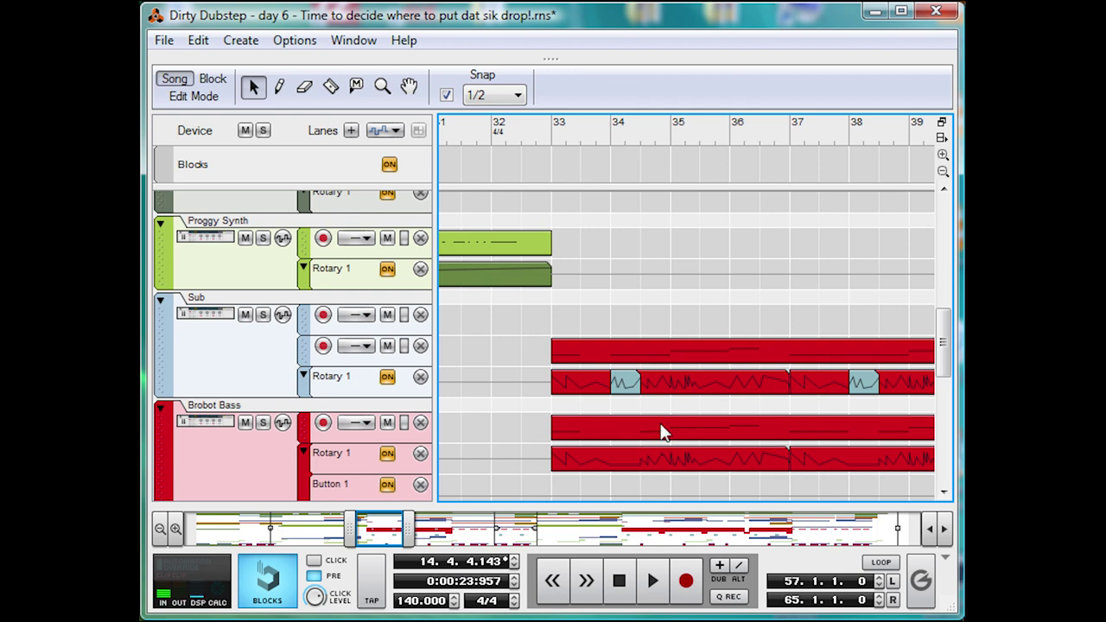
{"action": "left_click", "coordinate": [645, 353]}
{"action": "double_click", "coordinate": [642, 437]}
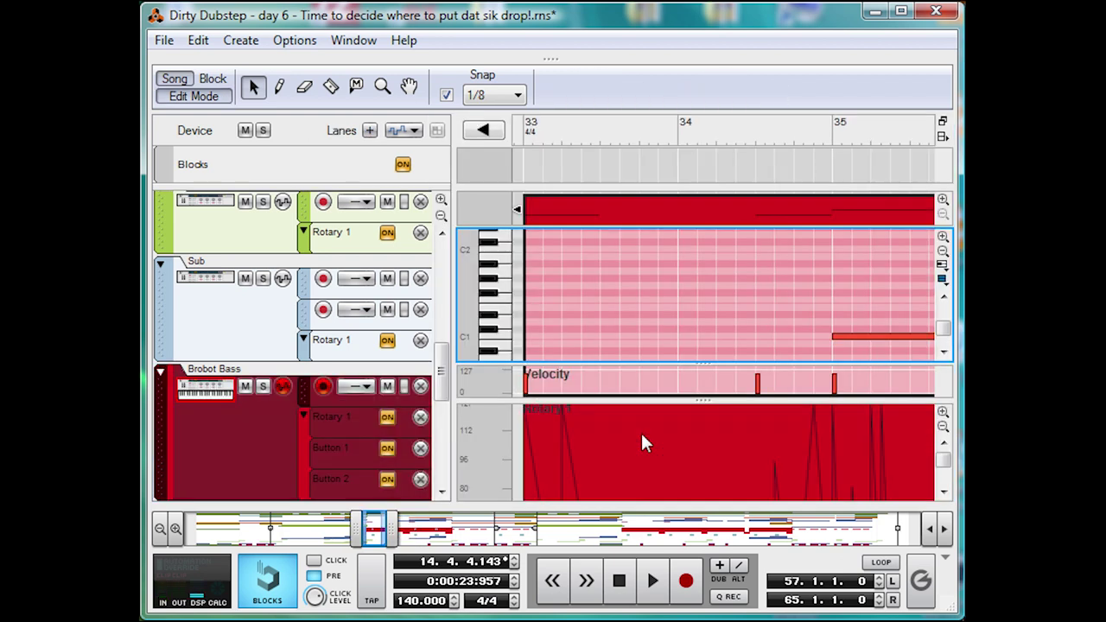
{"action": "scroll", "coordinate": [594, 328], "scroll_direction": "down", "scroll_amount": 3}
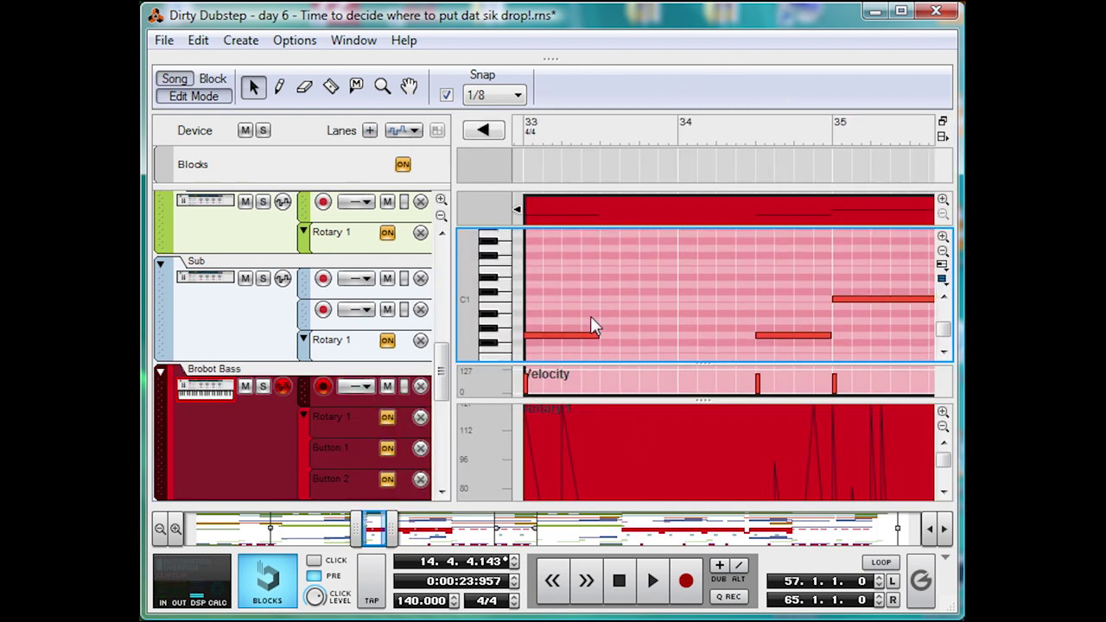
{"action": "left_click", "coordinate": [529, 136]}
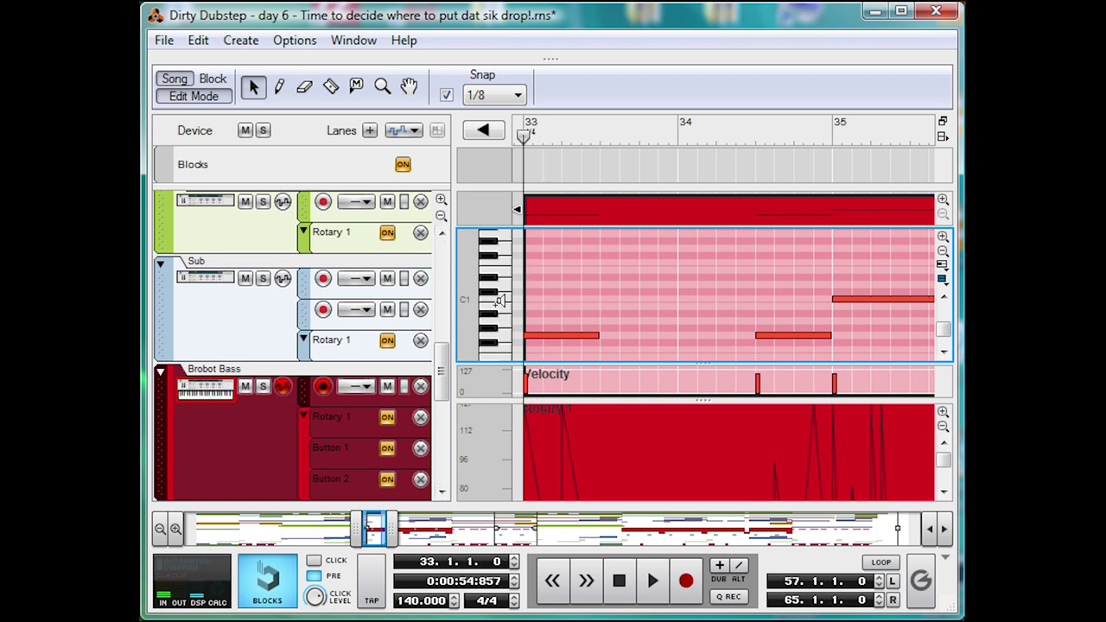
- Adjust the zoom and play the Brobot Bass notes from just after bar 33, moving toward bar 35
{"action": "left_click_drag", "start_coordinate": [373, 531], "coordinate": [386, 530]}
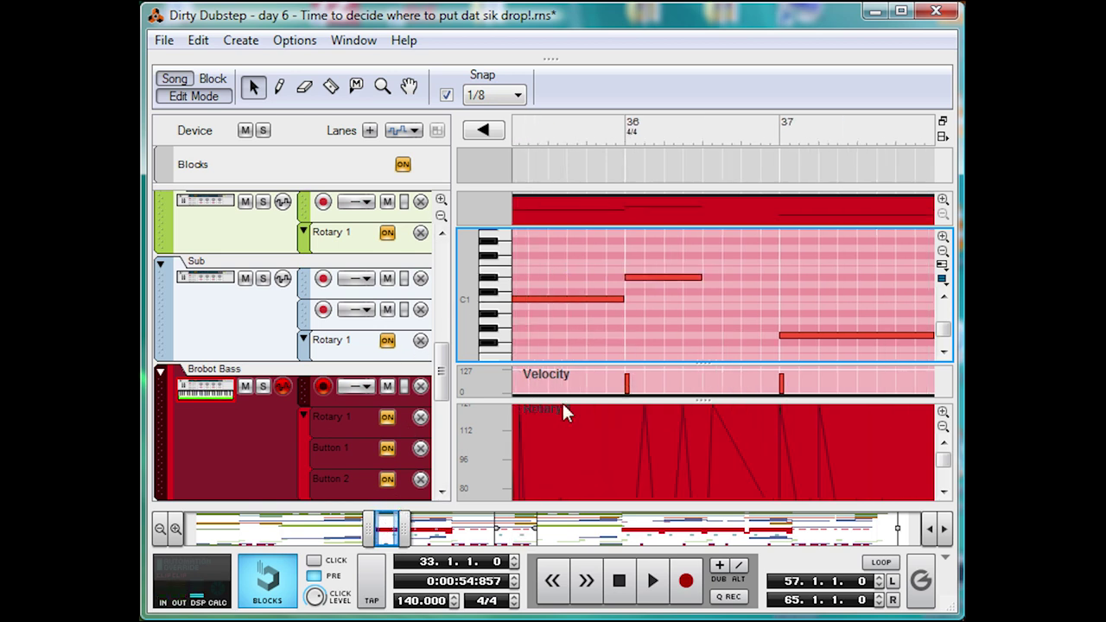
{"action": "left_click_drag", "start_coordinate": [389, 528], "coordinate": [410, 526]}
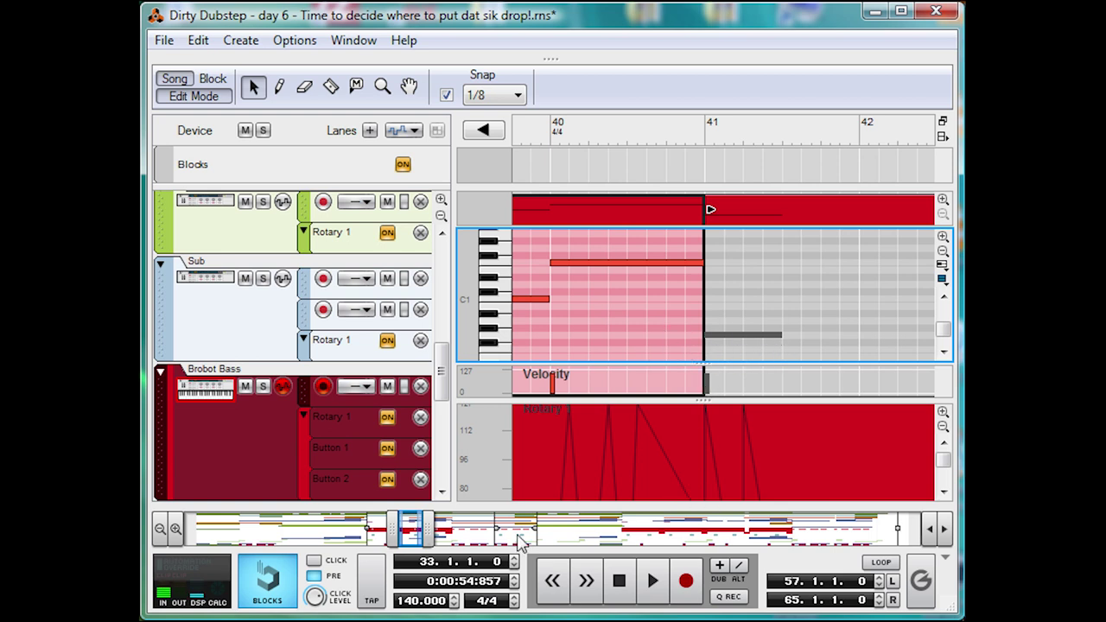
{"action": "left_click_drag", "start_coordinate": [410, 518], "coordinate": [373, 532]}
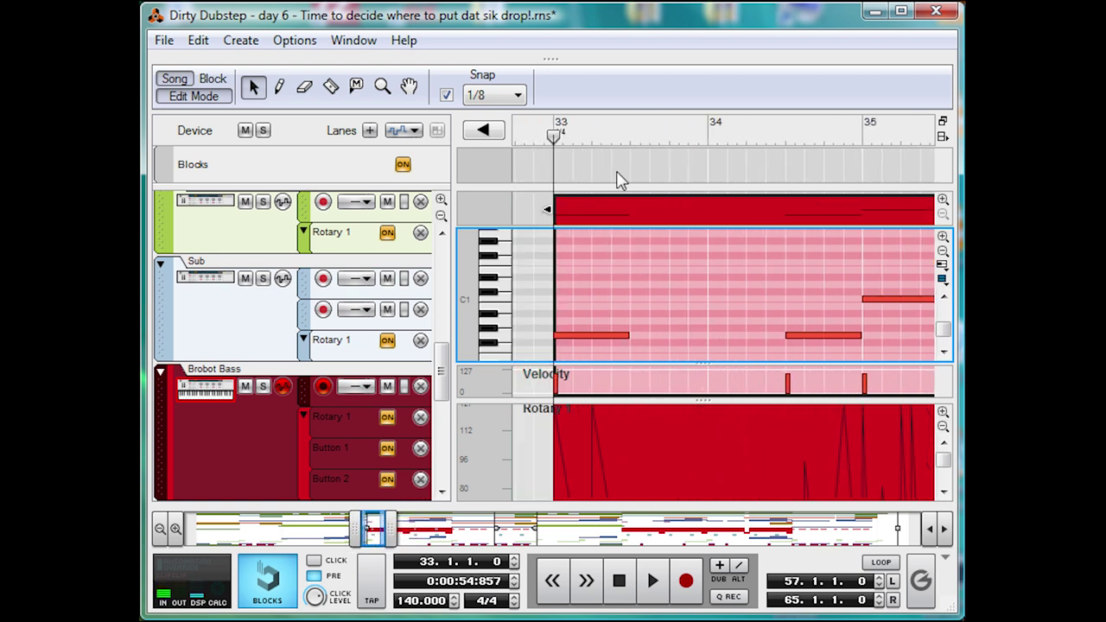
{"action": "left_click", "coordinate": [626, 131]}
{"action": "key", "text": "space"}
{"action": "key", "text": "space"}
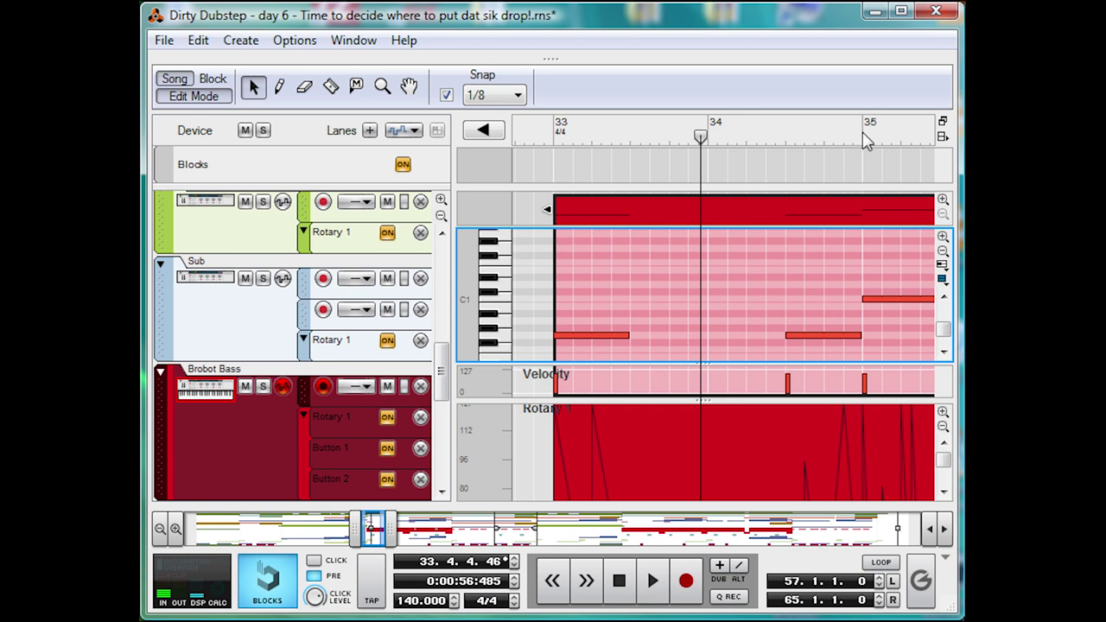
{"action": "left_click_drag", "start_coordinate": [865, 134], "coordinate": [705, 138]}
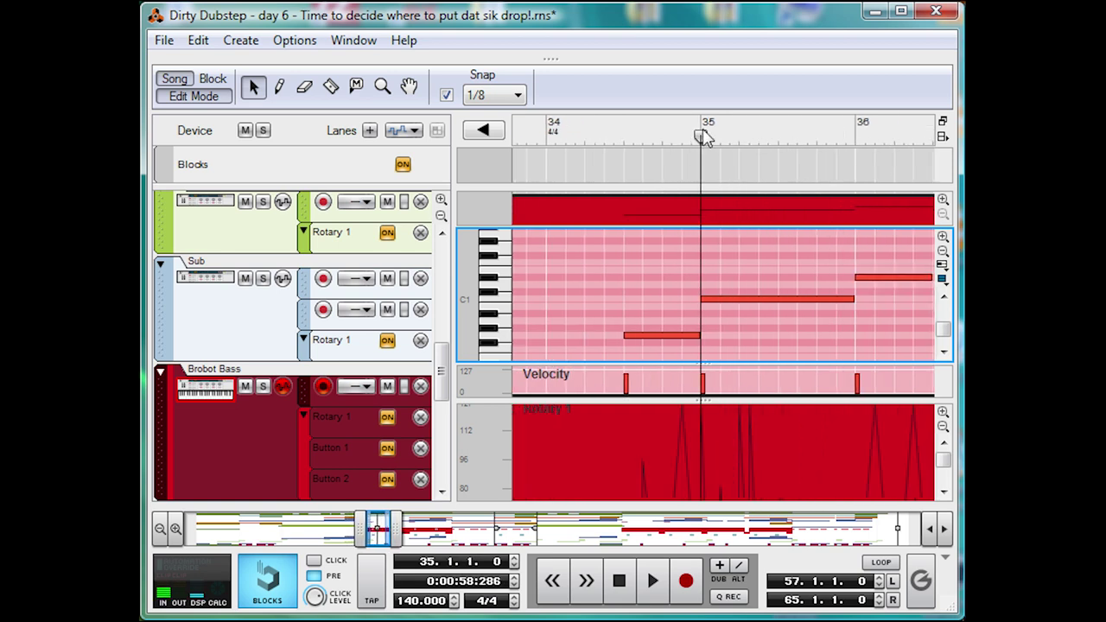
- Enlarge the Brobot Bass Rotary 1 automation lane and play from bar 33
{"action": "left_click", "coordinate": [750, 406]}
{"action": "left_click_drag", "start_coordinate": [751, 400], "coordinate": [740, 239]}
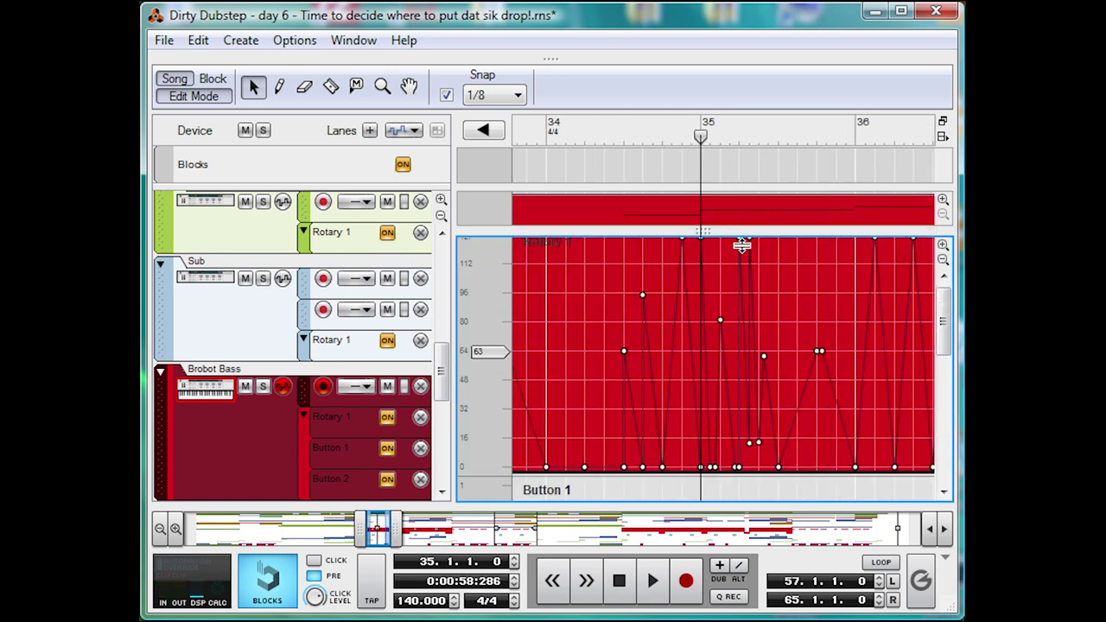
{"action": "left_click", "coordinate": [516, 137]}
{"action": "left_click_drag", "start_coordinate": [516, 137], "coordinate": [681, 136]}
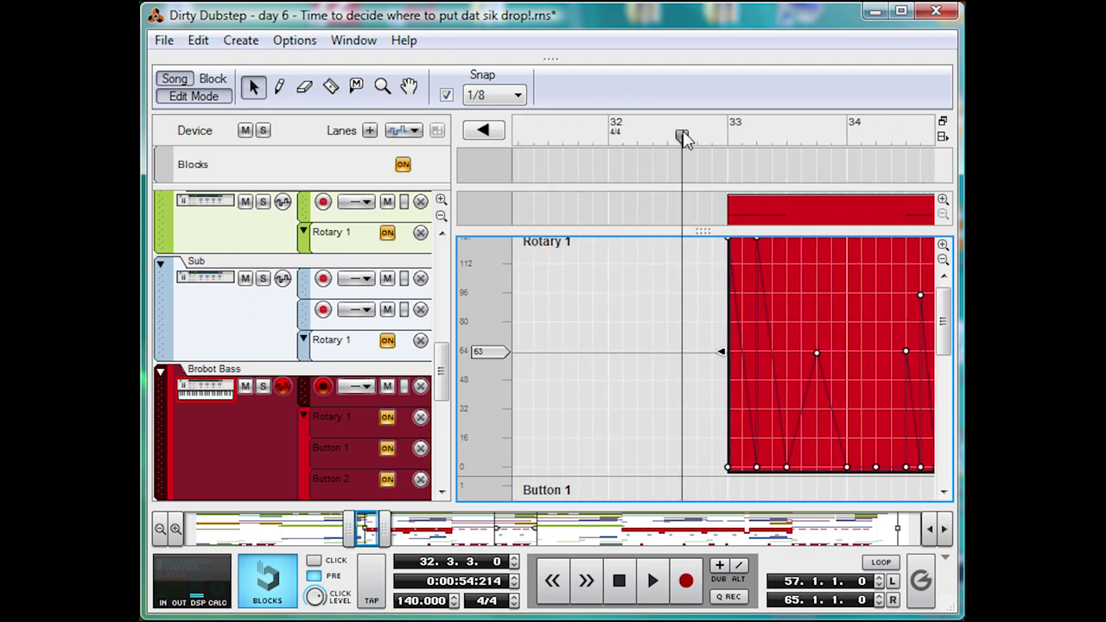
{"action": "left_click", "coordinate": [732, 129]}
{"action": "key", "text": "space"}
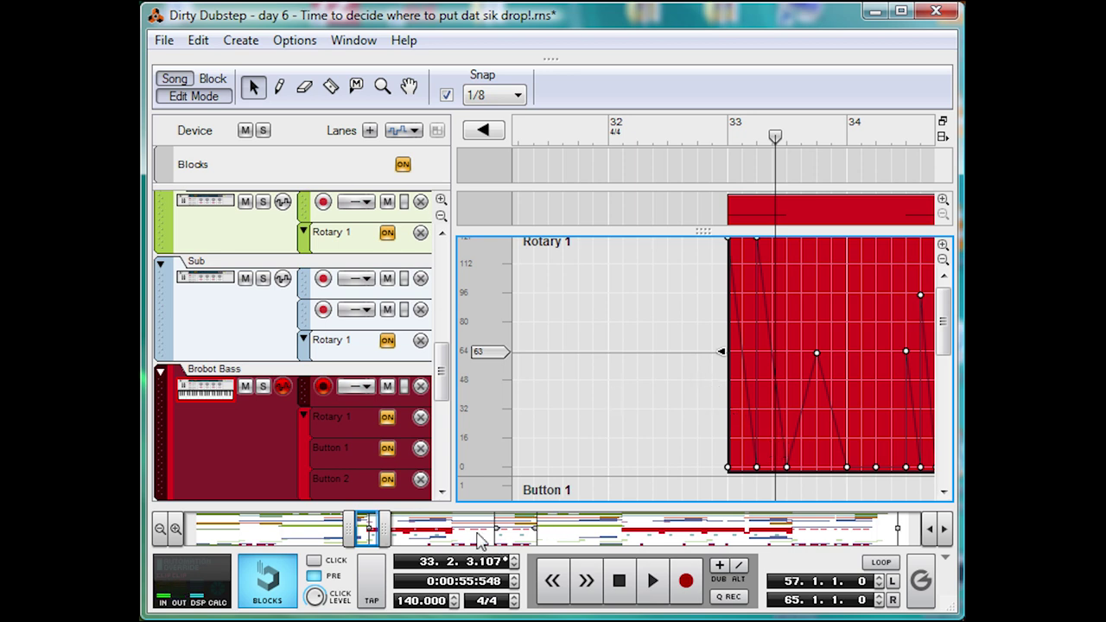
- Zoom out to bars 32–38, replay the automation, then return to the arrangement with the playhead at bar 38
{"action": "left_click_drag", "start_coordinate": [384, 528], "coordinate": [420, 524]}
{"action": "scroll", "coordinate": [808, 470], "scroll_direction": "up", "scroll_amount": 3}
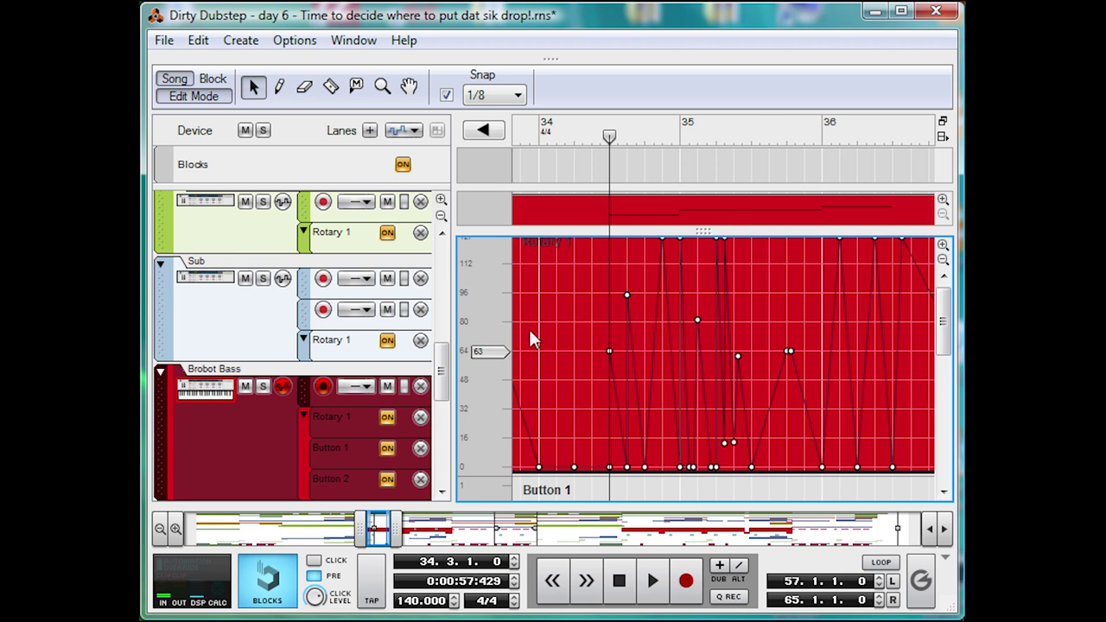
{"action": "key", "text": "space"}
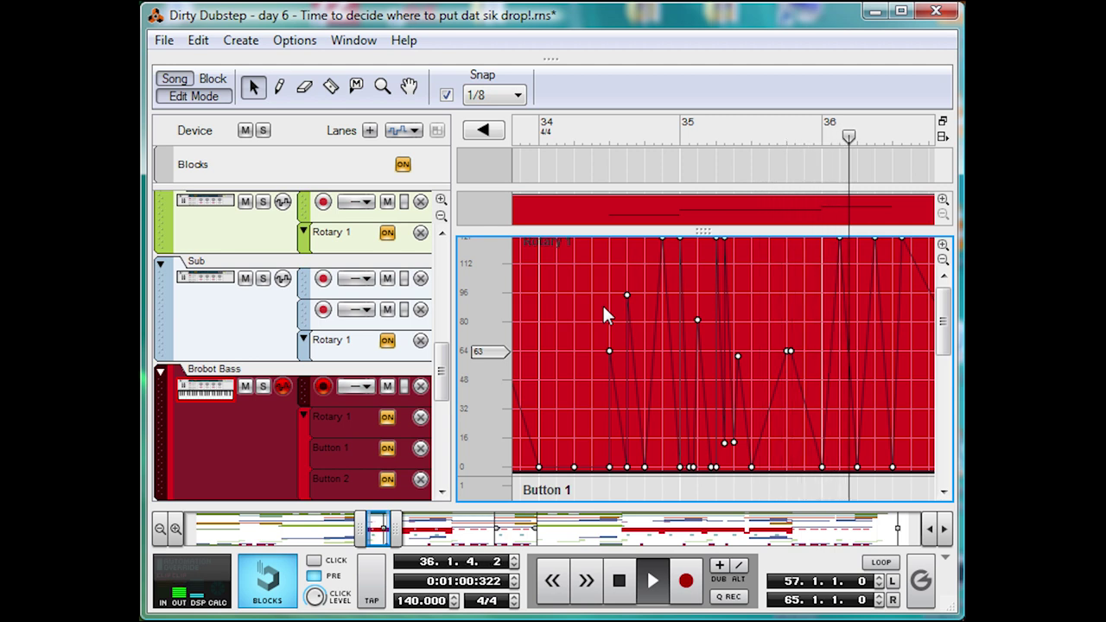
{"action": "key", "text": "space"}
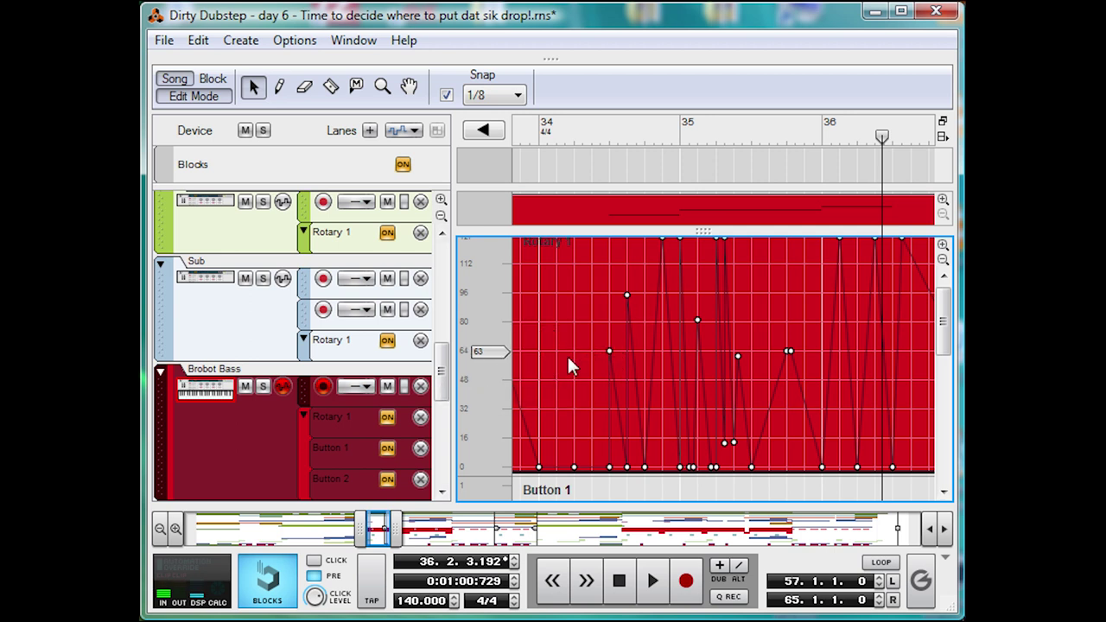
{"action": "left_click", "coordinate": [206, 98]}
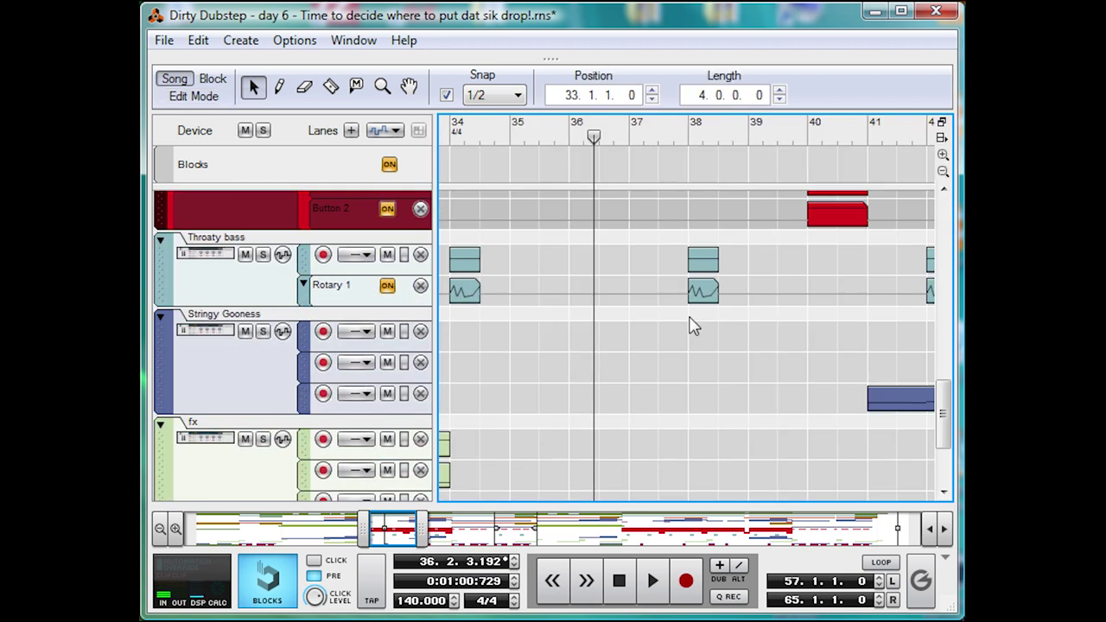
{"action": "left_click", "coordinate": [688, 137]}
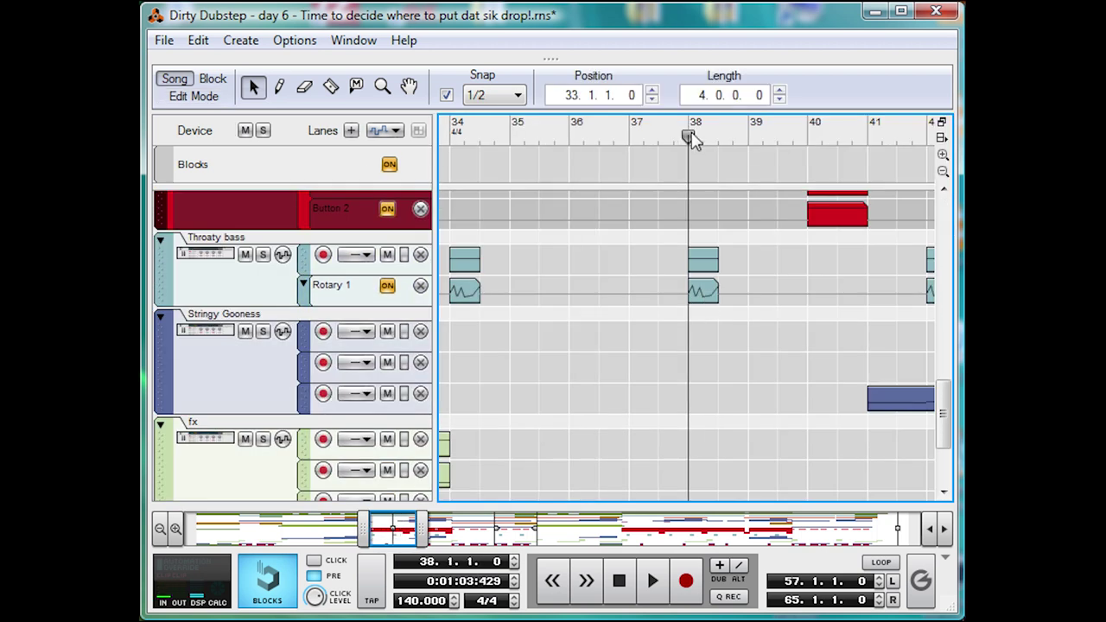
- Open the Throaty bass clip at bar 38, select its G3 note, and enlarge the Rotary 1 lane
{"action": "double_click", "coordinate": [700, 264]}
{"action": "left_click", "coordinate": [862, 272]}
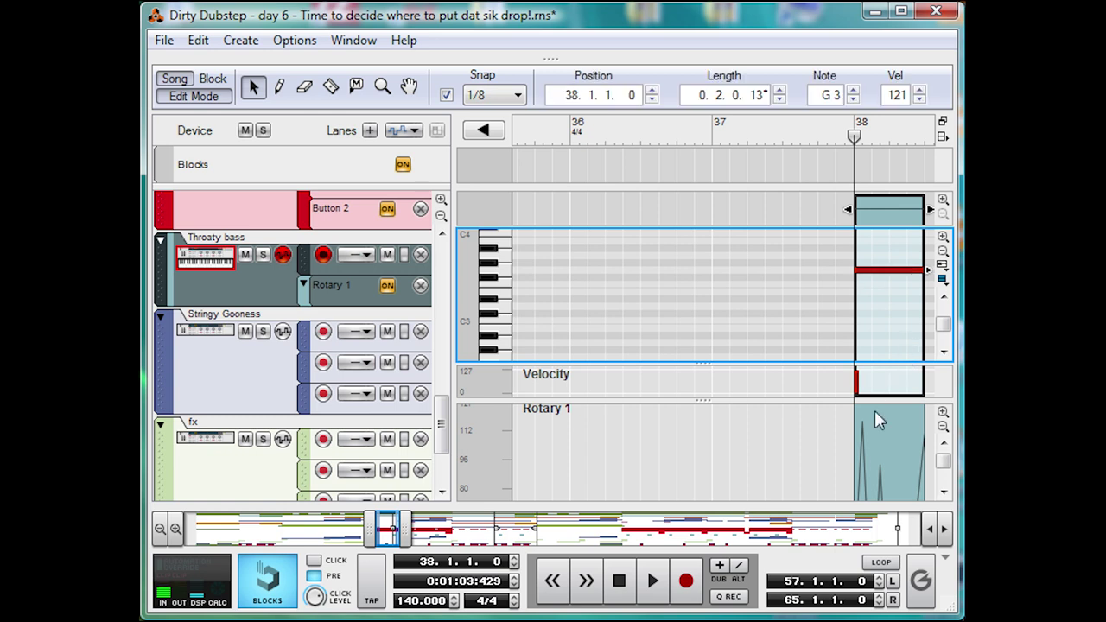
{"action": "left_click", "coordinate": [877, 437]}
{"action": "left_click_drag", "start_coordinate": [877, 399], "coordinate": [876, 273]}
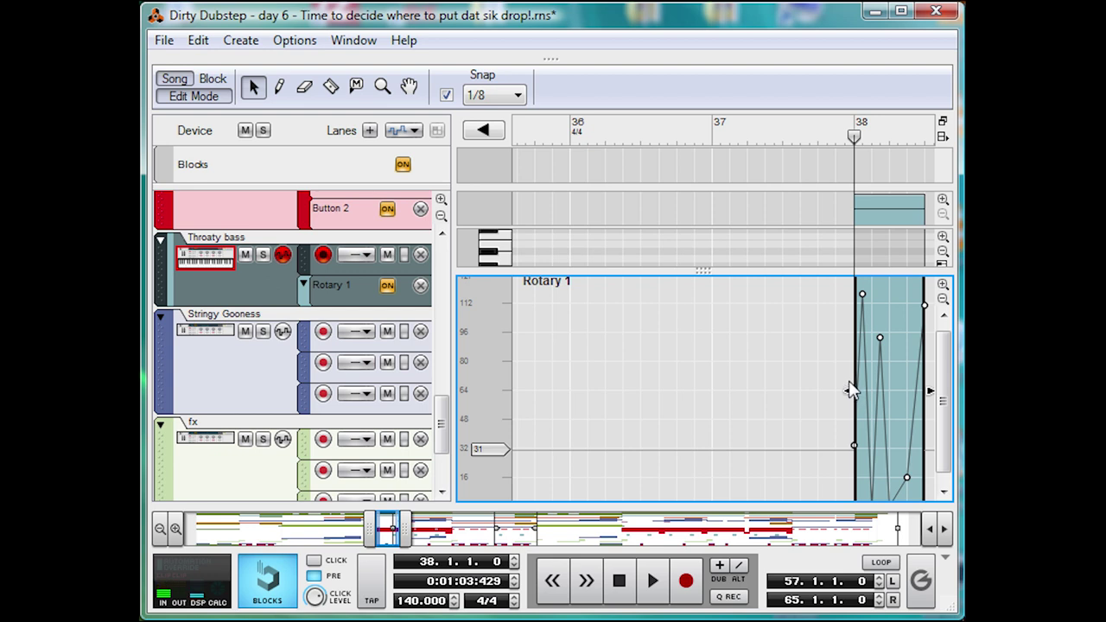
- Leave Edit Mode with Ctrl+E, zoom out to bars 9–85, and scroll up to the Loop through cOMB-Y lEAD tracks
{"action": "key", "text": "ctrl+e"}
{"action": "scroll", "coordinate": [682, 299], "scroll_direction": "up", "scroll_amount": 4}
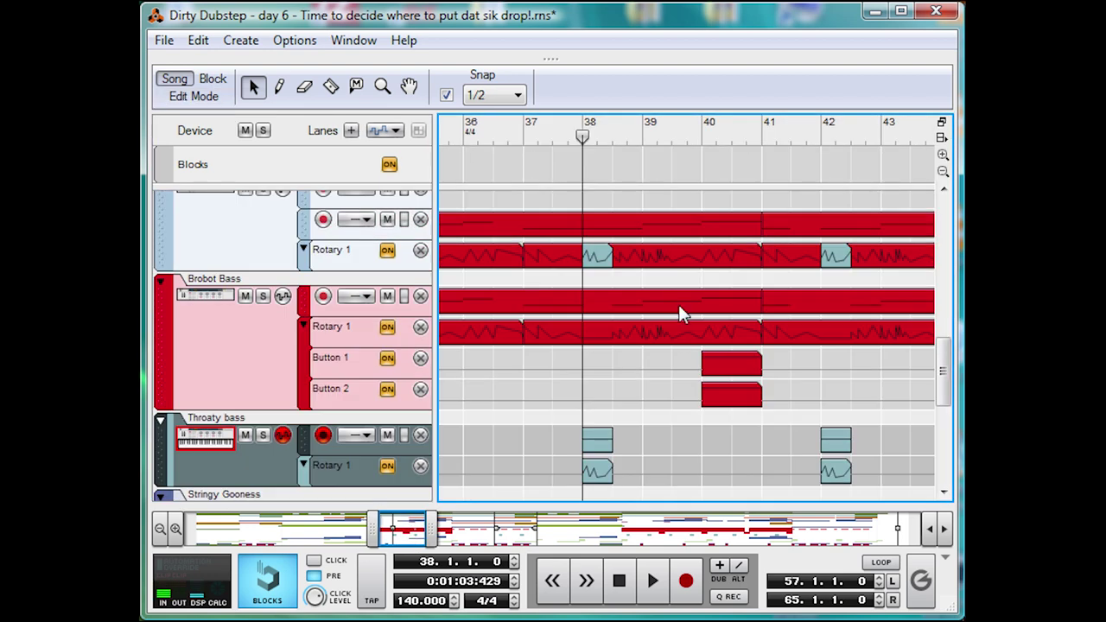
{"action": "scroll", "coordinate": [680, 314], "scroll_direction": "up", "scroll_amount": 3}
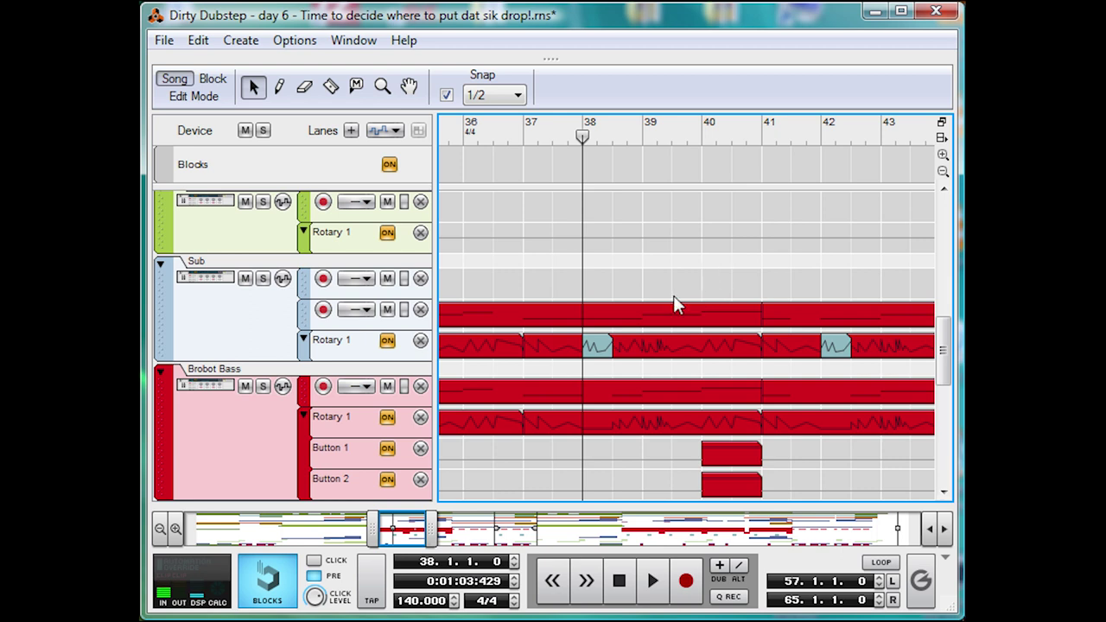
{"action": "left_click_drag", "start_coordinate": [432, 529], "coordinate": [657, 529]}
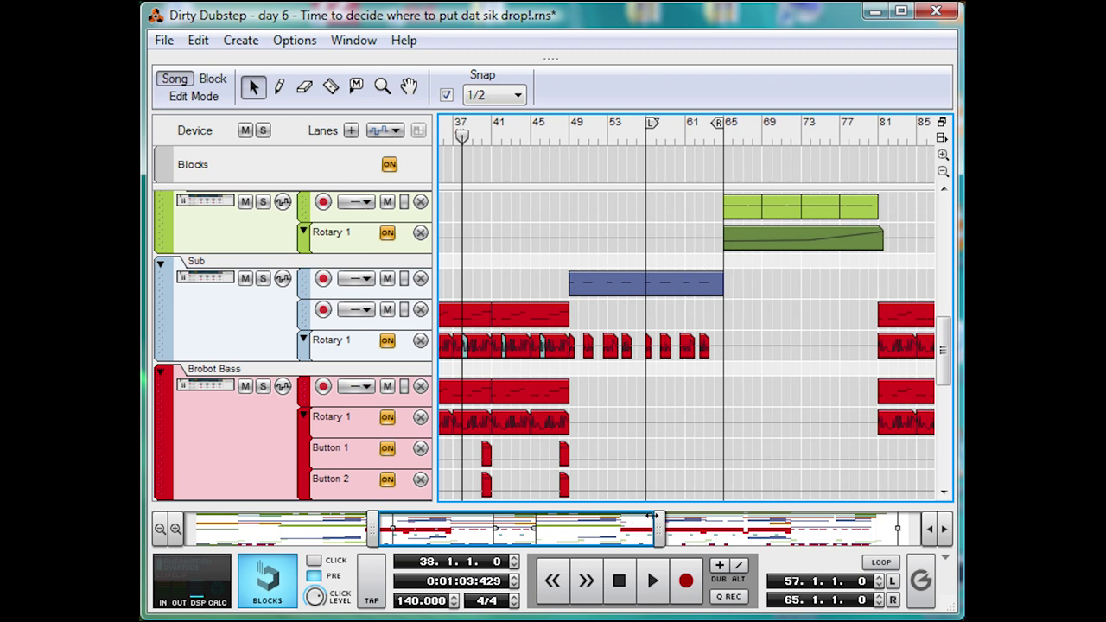
{"action": "left_click_drag", "start_coordinate": [371, 531], "coordinate": [230, 530]}
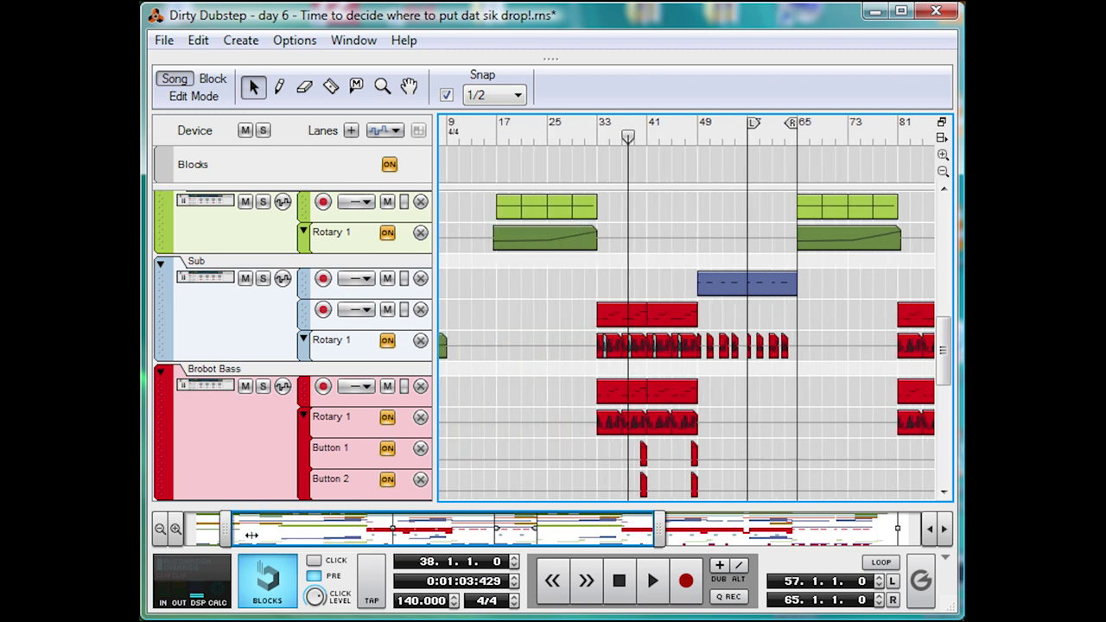
{"action": "scroll", "coordinate": [548, 308], "scroll_direction": "up", "scroll_amount": 5}
{"action": "scroll", "coordinate": [587, 343], "scroll_direction": "up", "scroll_amount": 3}
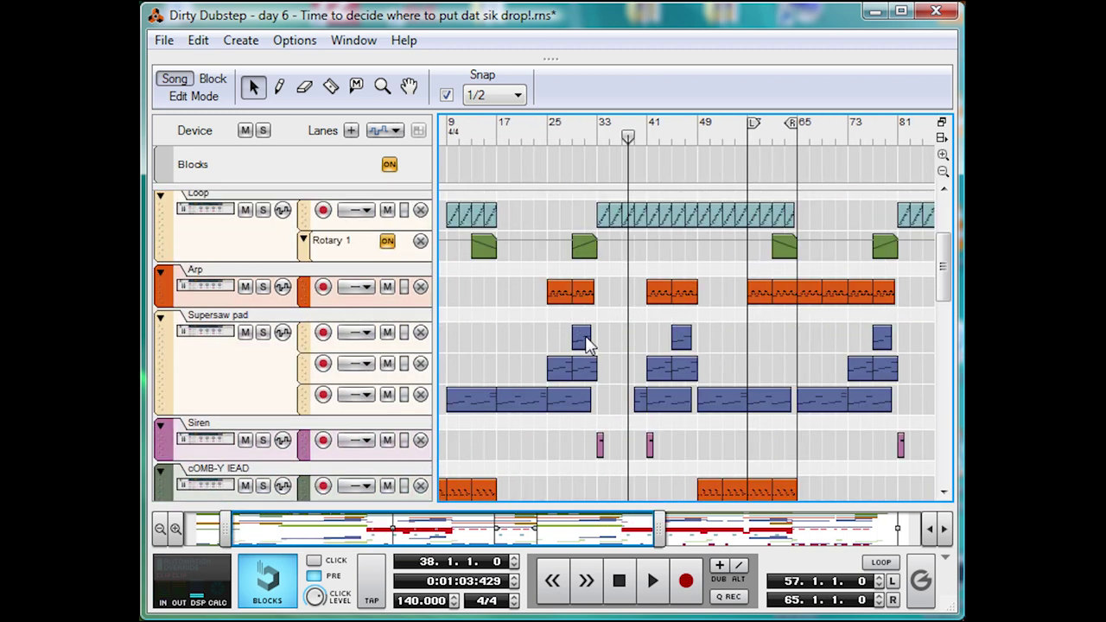
- Open the Arp clip, preview it soloed from bar 41, then unsolo it and leave Edit Mode
{"action": "double_click", "coordinate": [667, 300]}
{"action": "left_click", "coordinate": [525, 136]}
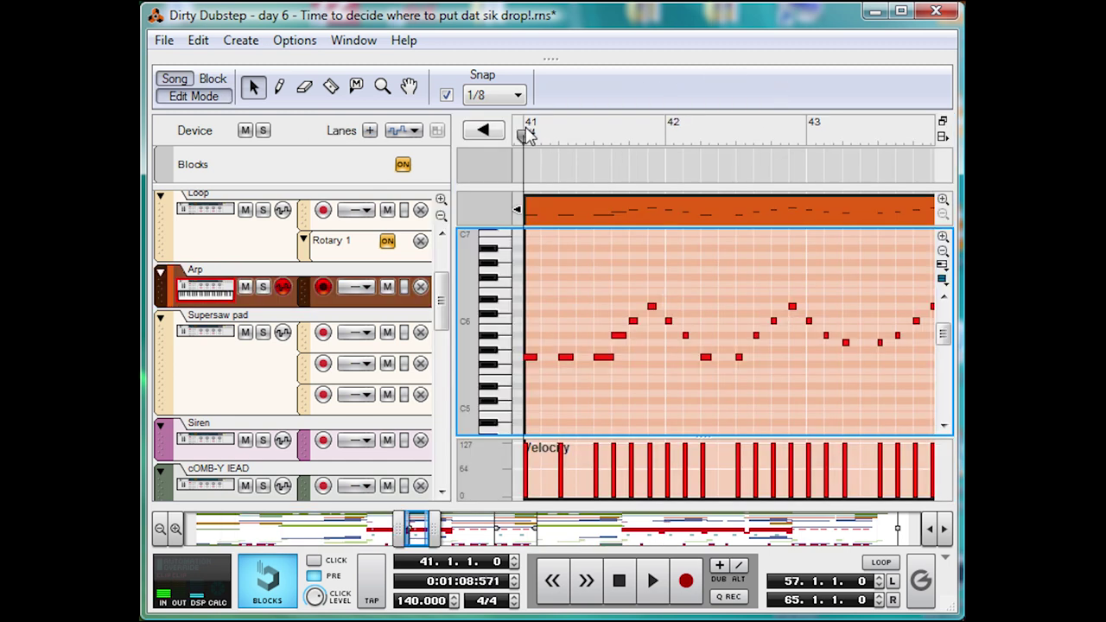
{"action": "left_click", "coordinate": [263, 287]}
{"action": "key", "text": "space"}
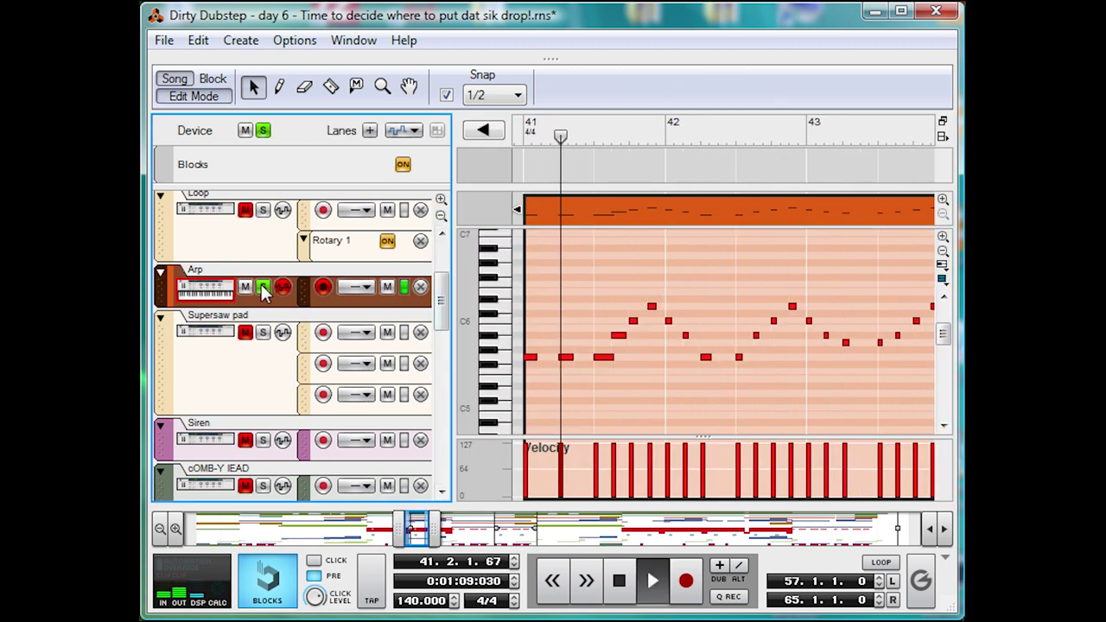
{"action": "key", "text": "space"}
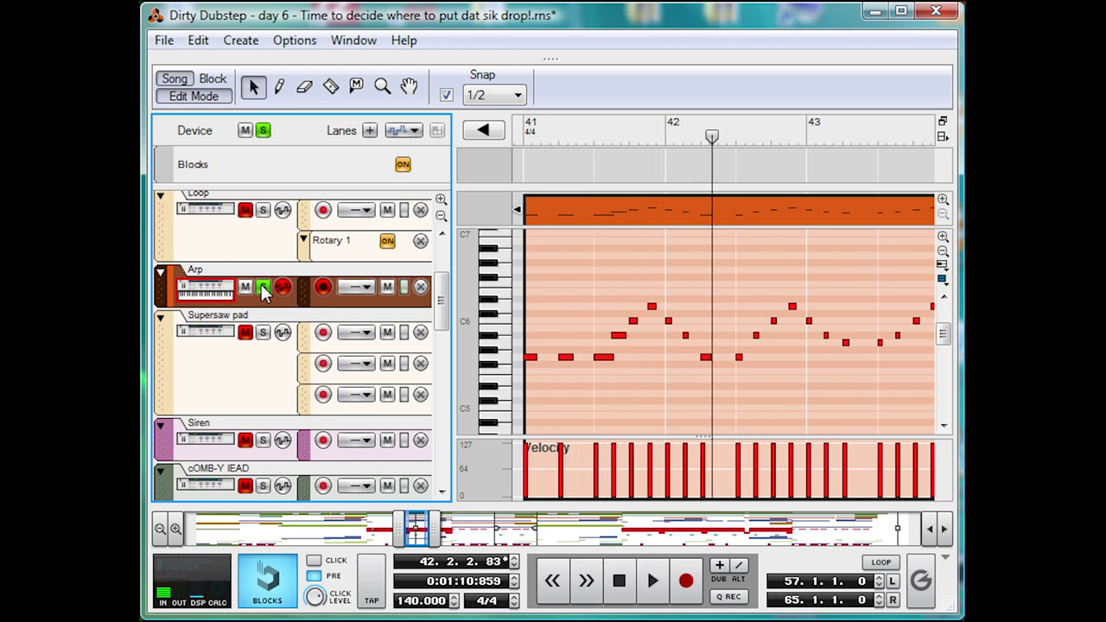
{"action": "left_click", "coordinate": [263, 287]}
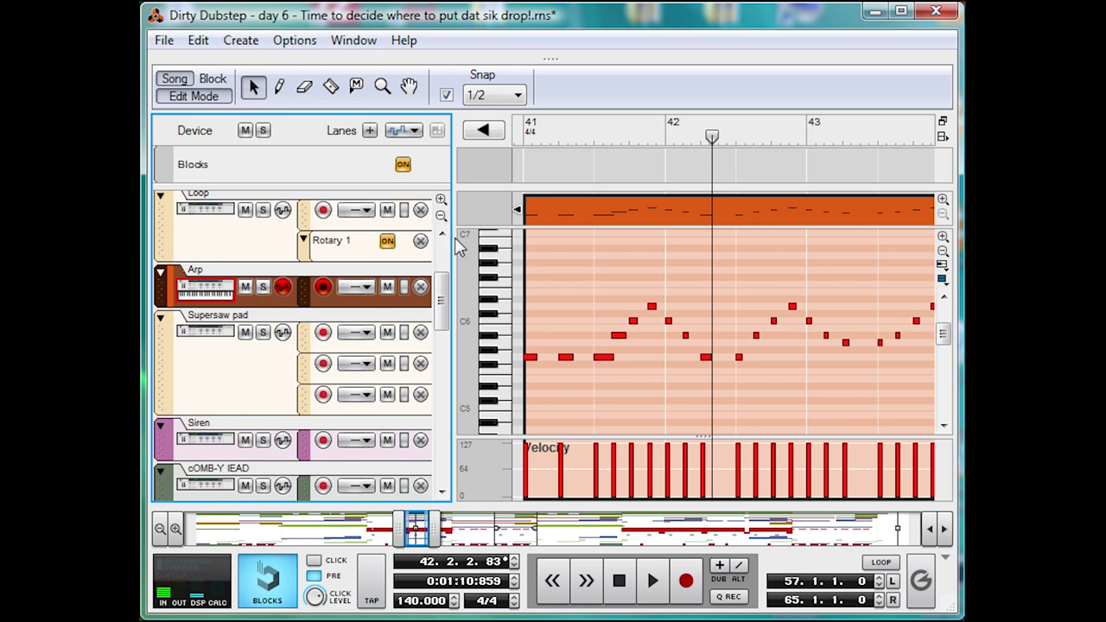
{"action": "left_click", "coordinate": [198, 99]}
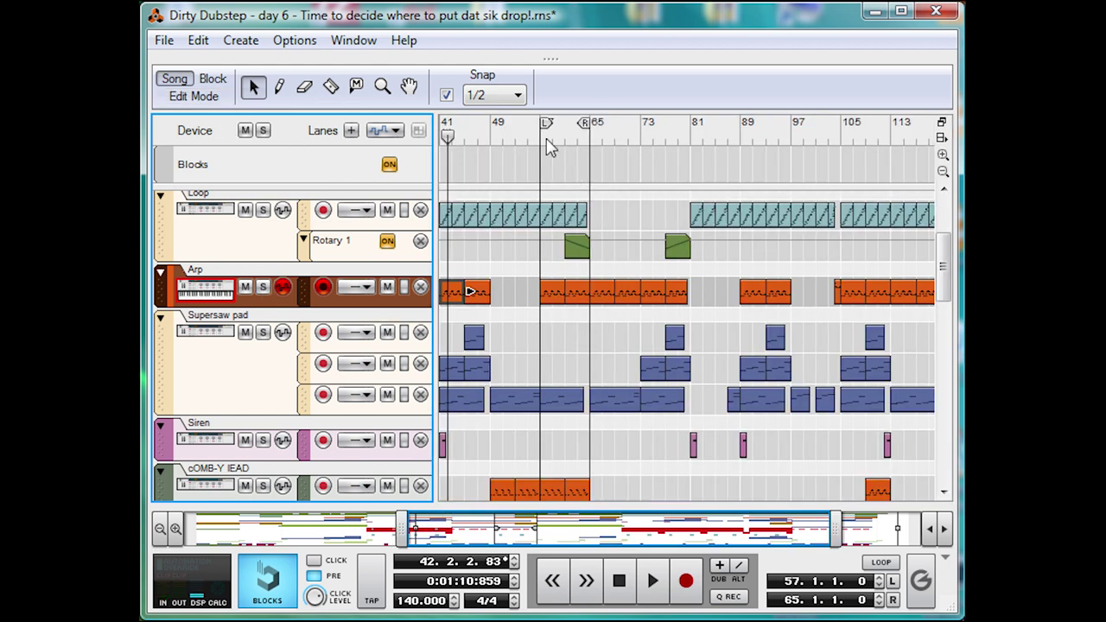
- Select the Arp clip and play the song from bar 25, stopping near bar 29
{"action": "left_click", "coordinate": [465, 291]}
{"action": "scroll", "coordinate": [553, 150], "scroll_direction": "left", "scroll_amount": 5}
{"action": "left_click", "coordinate": [598, 130]}
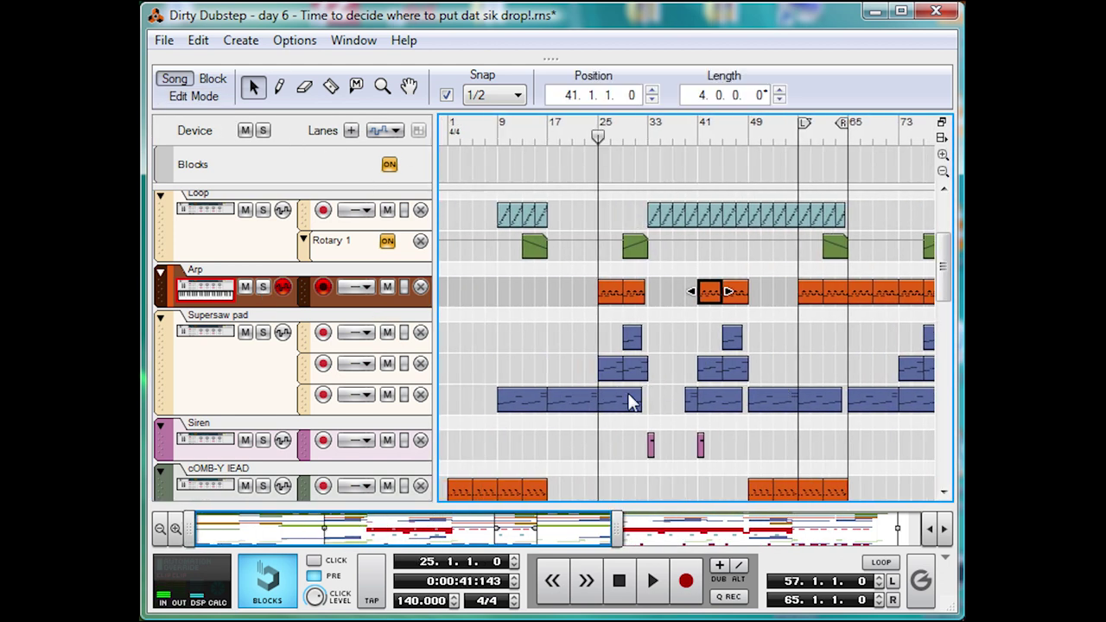
{"action": "key", "text": "space"}
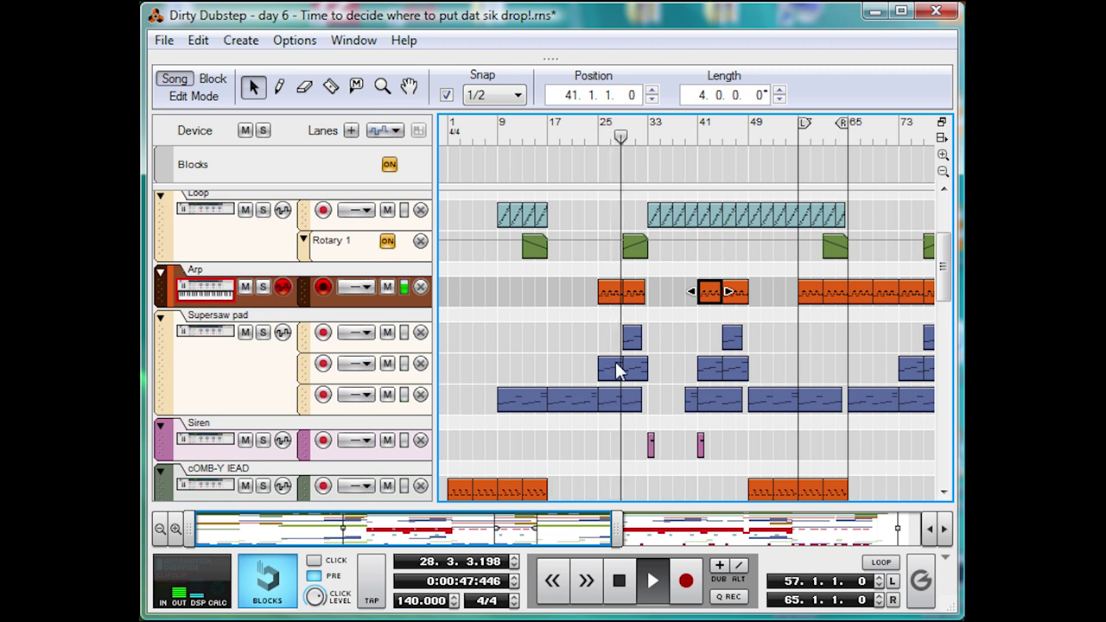
{"action": "key", "text": "space"}
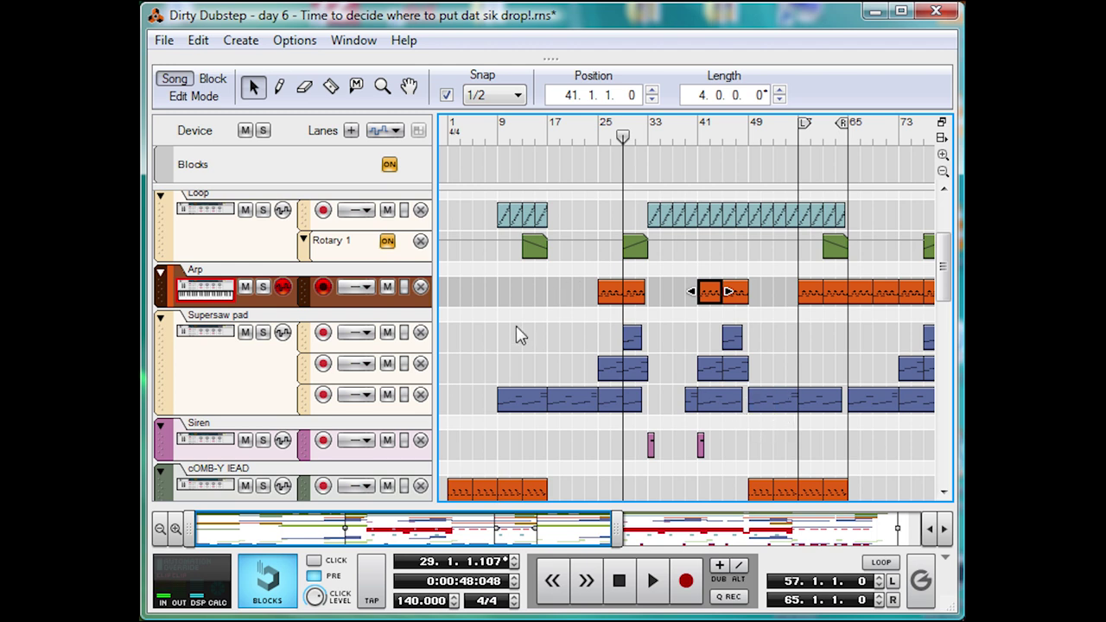
- Open the bar 25 Arp clip in the piano roll and preview a few of its pitches
{"action": "double_click", "coordinate": [621, 295]}
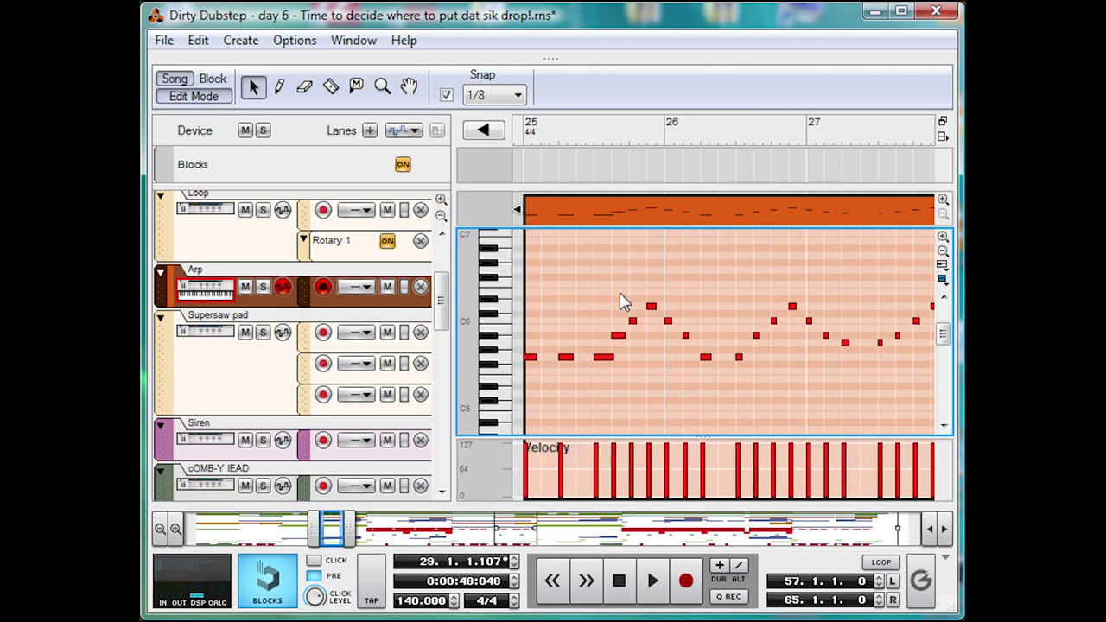
{"action": "left_click", "coordinate": [510, 353]}
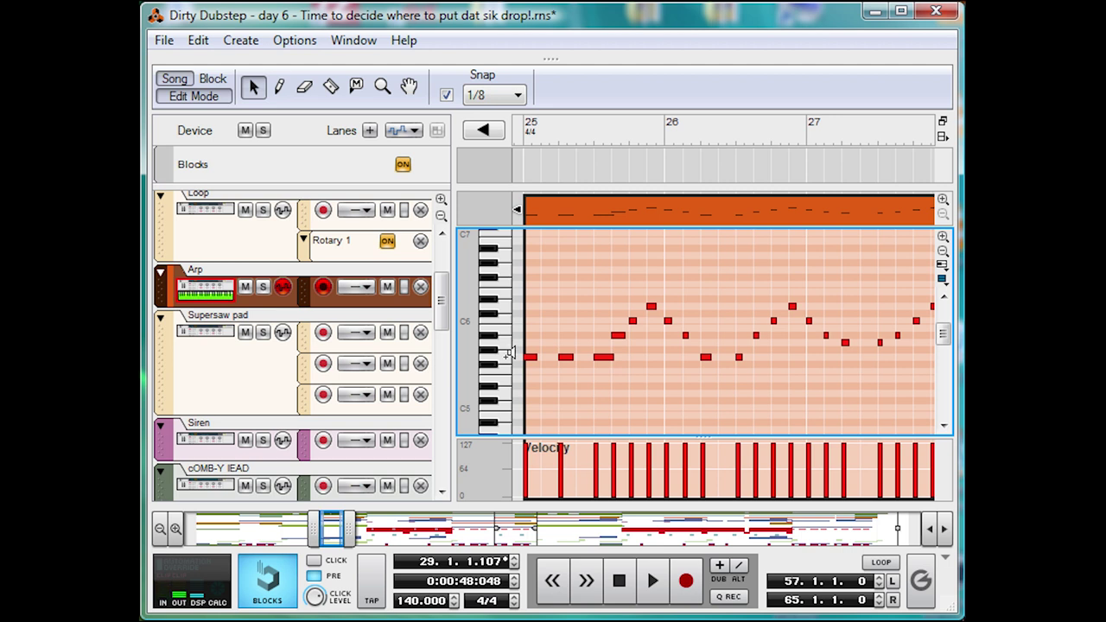
{"action": "left_click", "coordinate": [507, 302]}
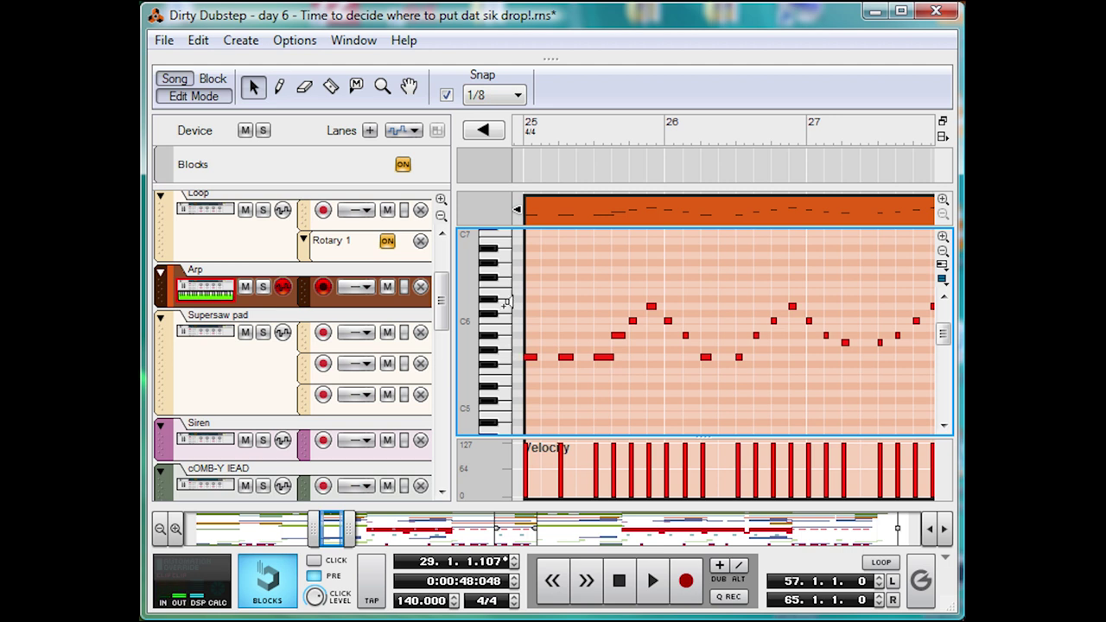
{"action": "left_click", "coordinate": [507, 353]}
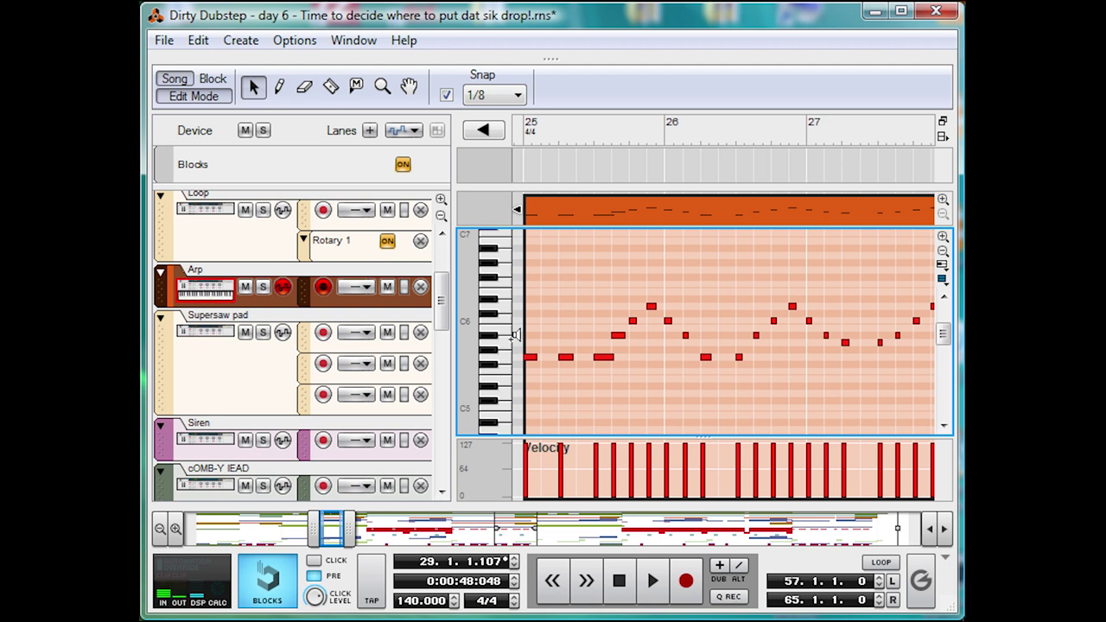
- Inspect the A#5, C6 (25.4.1) and A5 (27.2.1) notes, zoom to bars 25–29, then deselect
{"action": "left_click", "coordinate": [619, 336]}
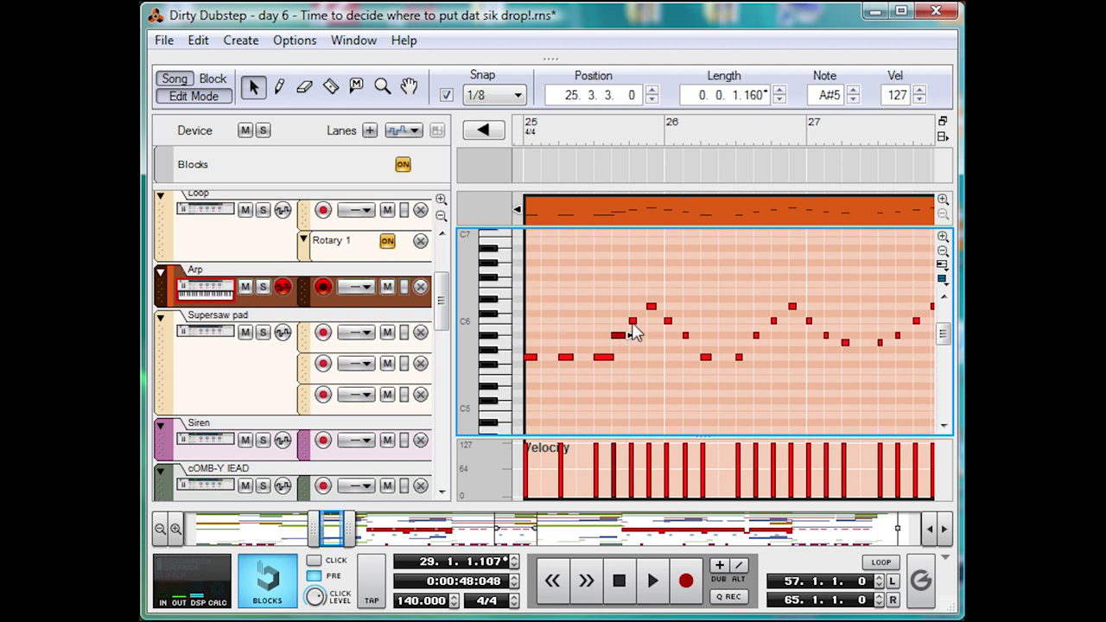
{"action": "left_click", "coordinate": [632, 323]}
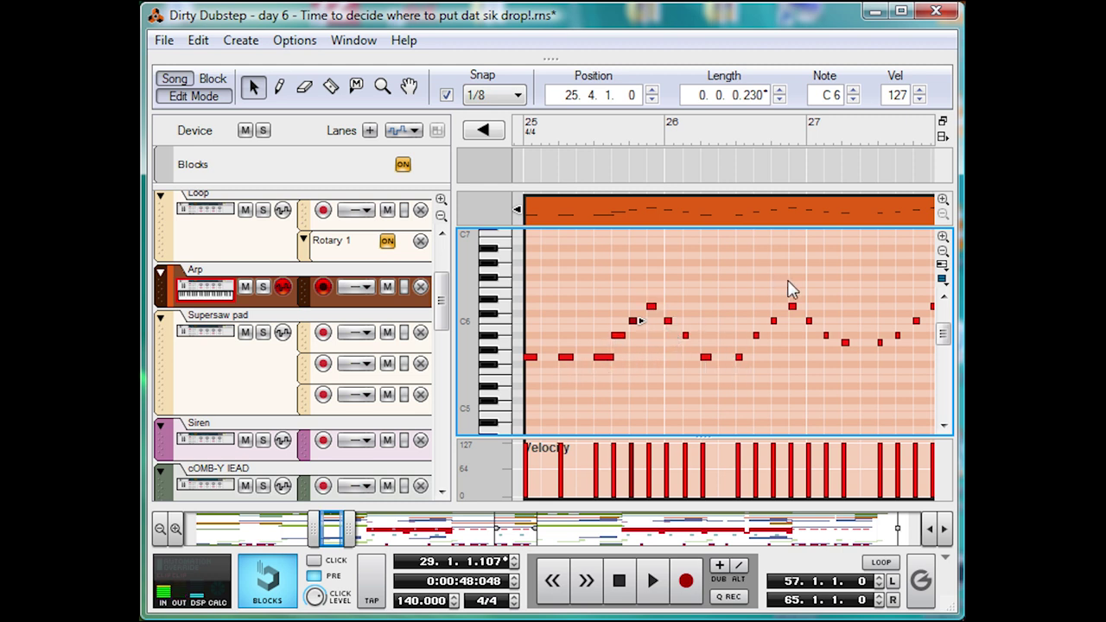
{"action": "left_click", "coordinate": [845, 344]}
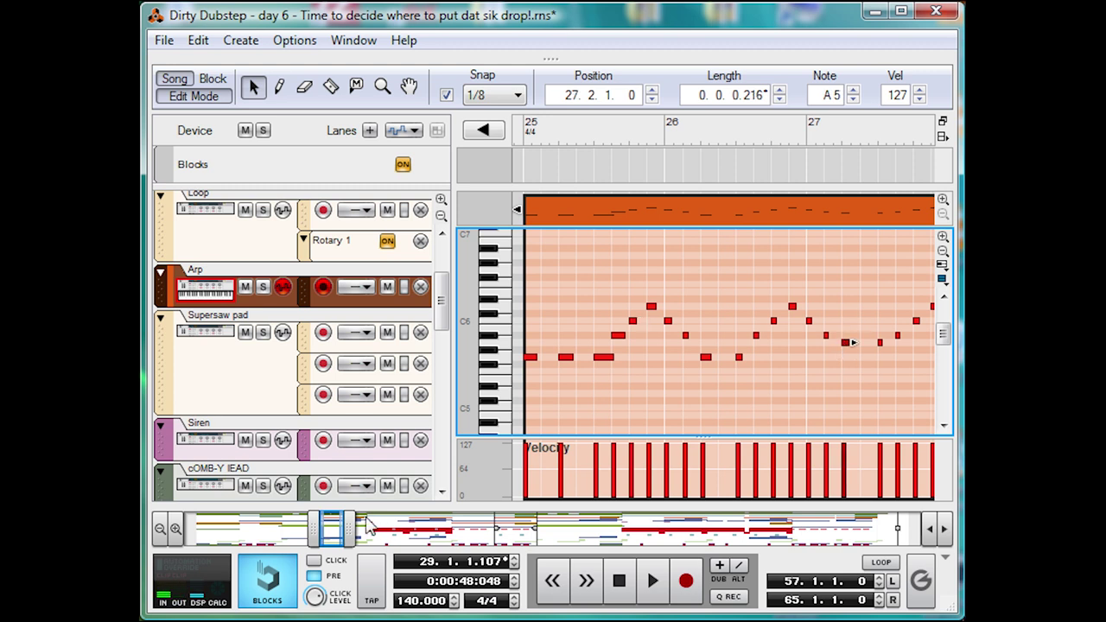
{"action": "left_click_drag", "start_coordinate": [351, 525], "coordinate": [359, 524]}
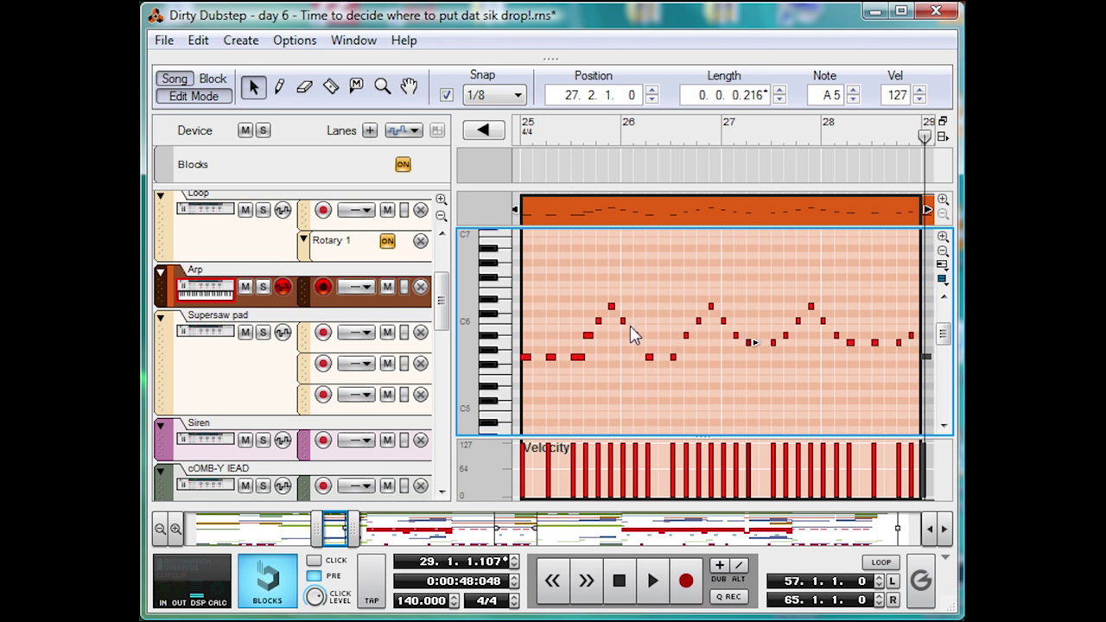
{"action": "left_click", "coordinate": [830, 391]}
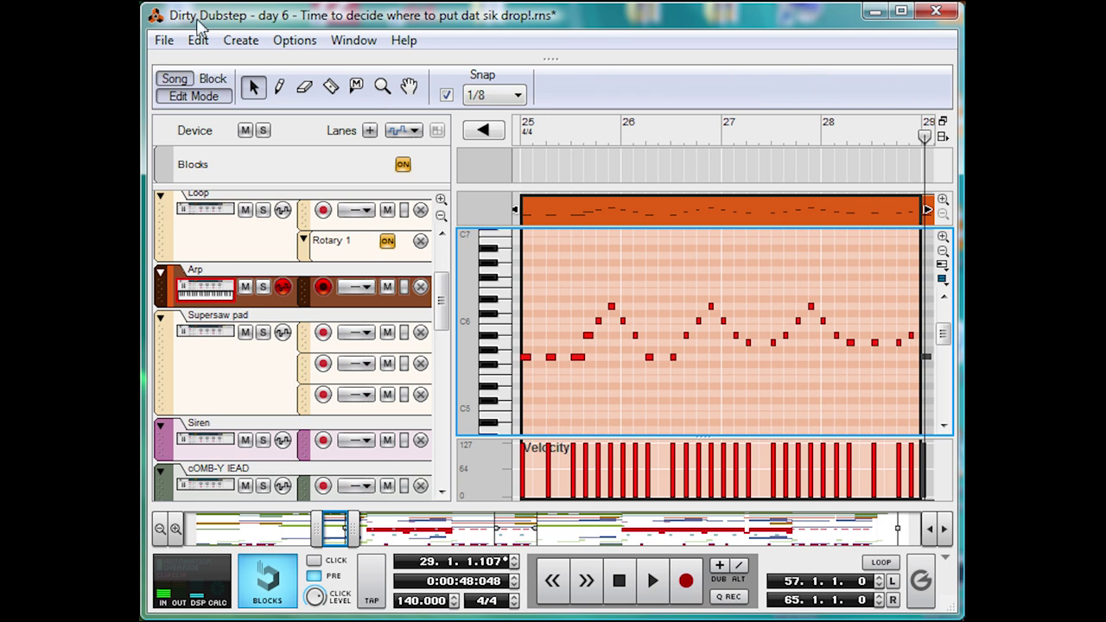
- Open the cOMB-Y lEAD clip at bars 49–52 in the note editor and scroll to its descending lead notes
{"action": "left_click", "coordinate": [229, 380]}
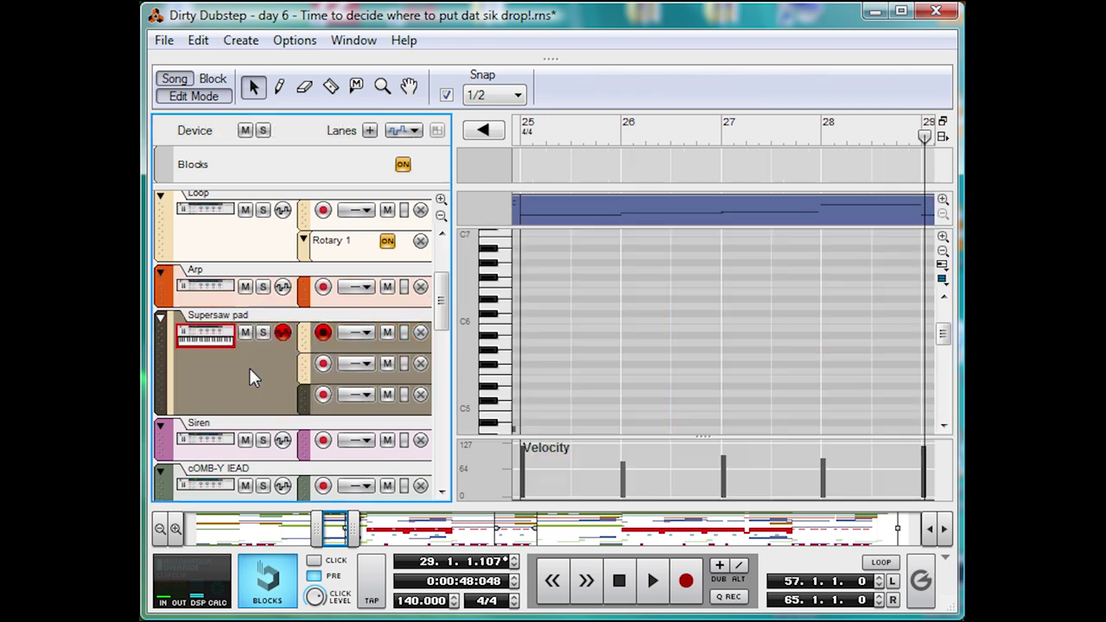
{"action": "left_click", "coordinate": [279, 477]}
{"action": "left_click", "coordinate": [626, 268]}
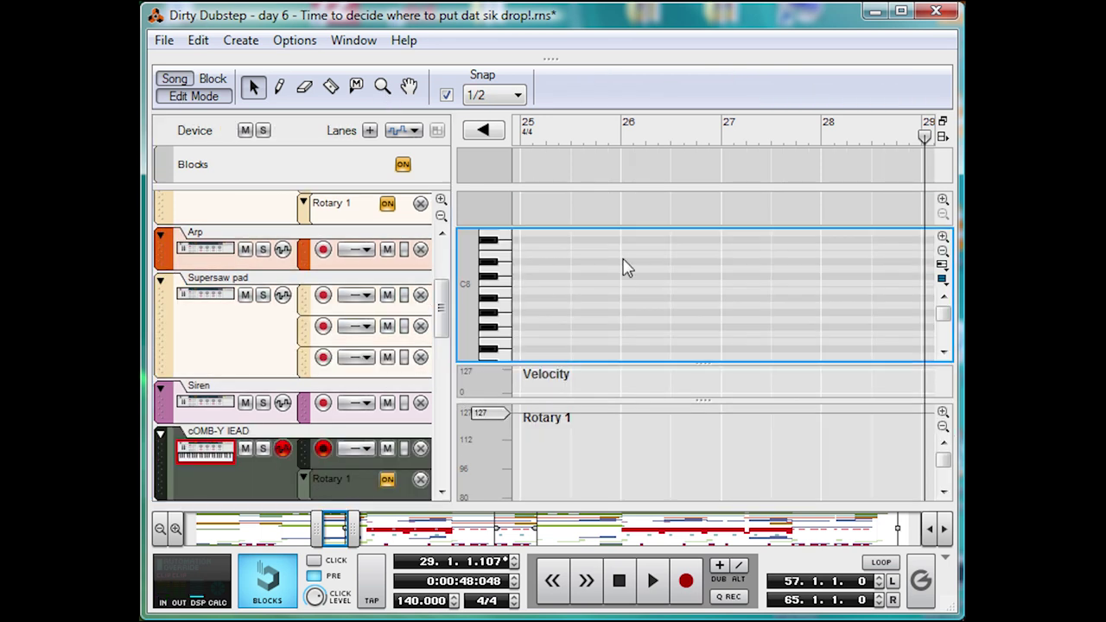
{"action": "left_click", "coordinate": [184, 99]}
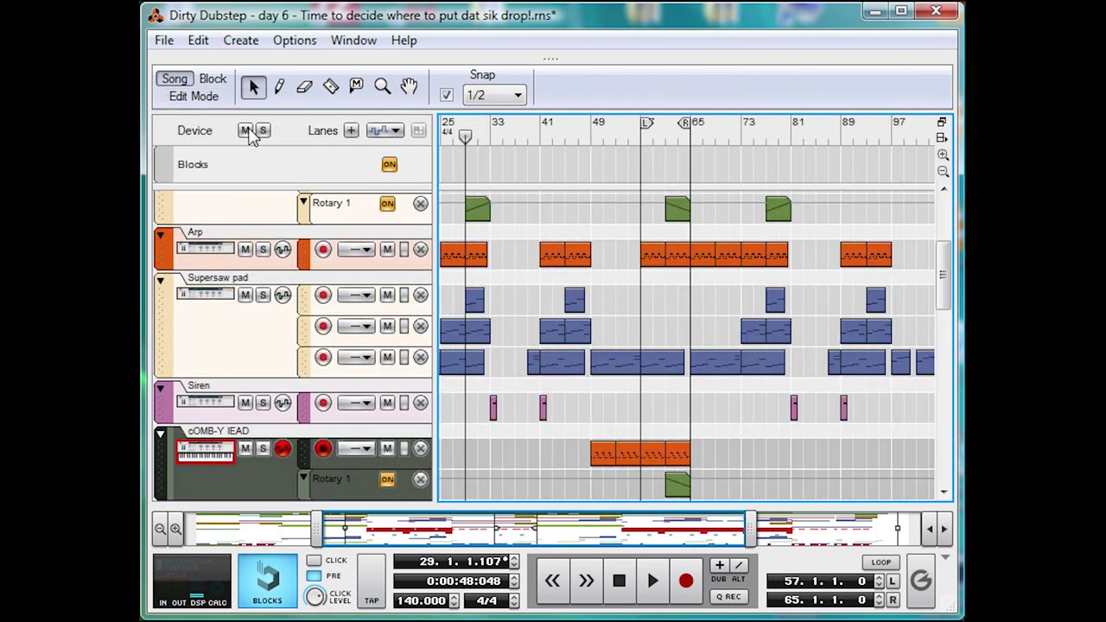
{"action": "double_click", "coordinate": [600, 457]}
{"action": "scroll", "coordinate": [674, 304], "scroll_direction": "down", "scroll_amount": 5}
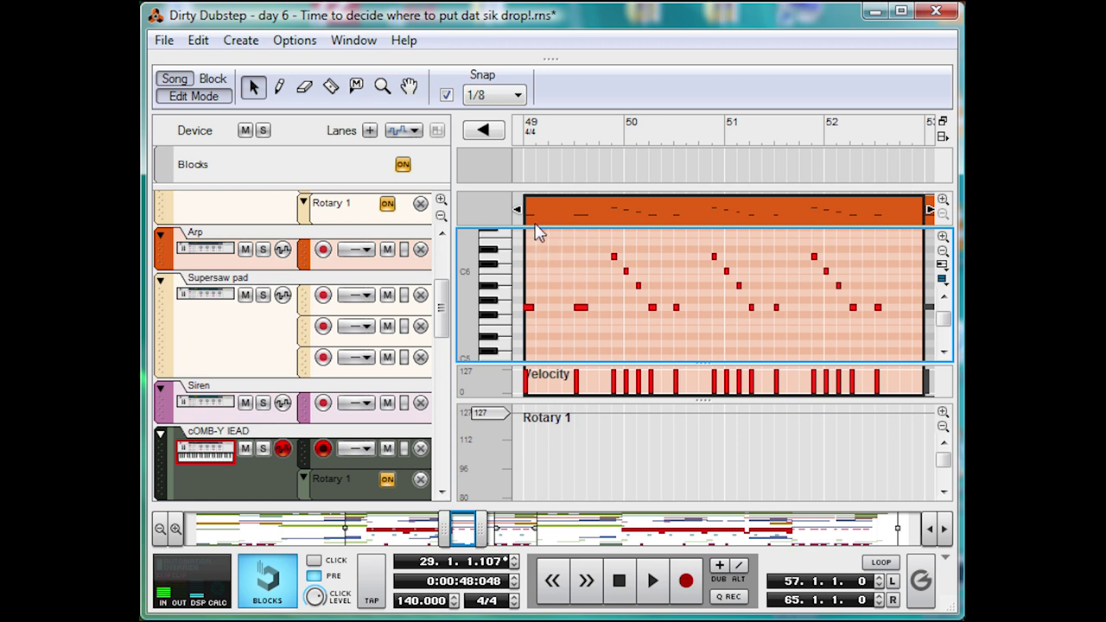
- Open the Supersaw pad clip at bar 65 and inspect its F4 and A#3 notes
{"action": "left_click", "coordinate": [210, 101]}
{"action": "double_click", "coordinate": [553, 356]}
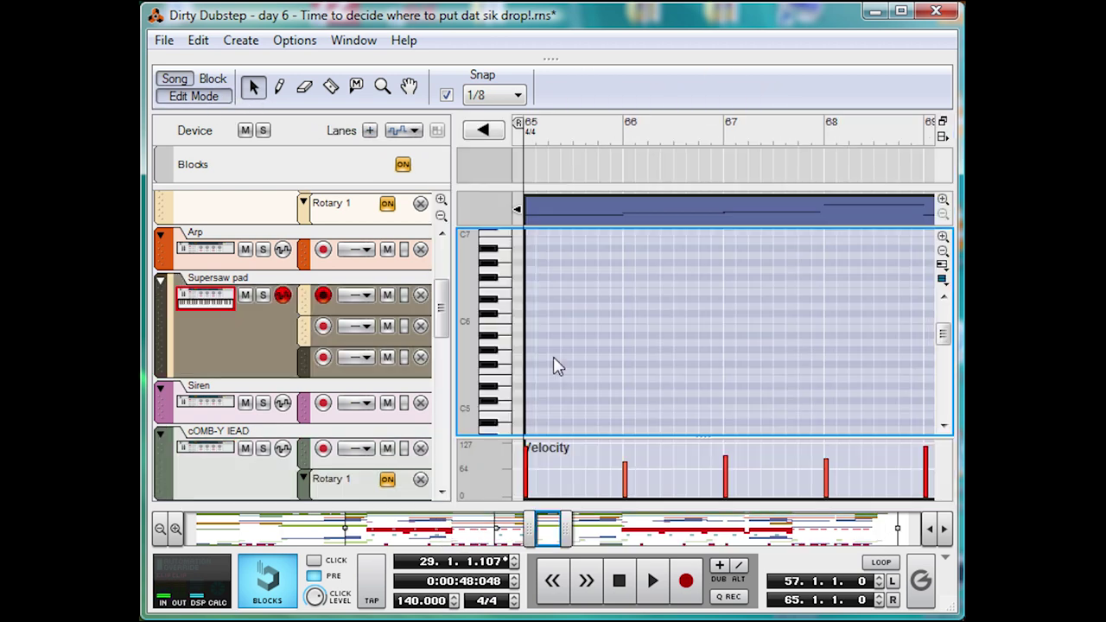
{"action": "scroll", "coordinate": [603, 361], "scroll_direction": "up", "scroll_amount": 2}
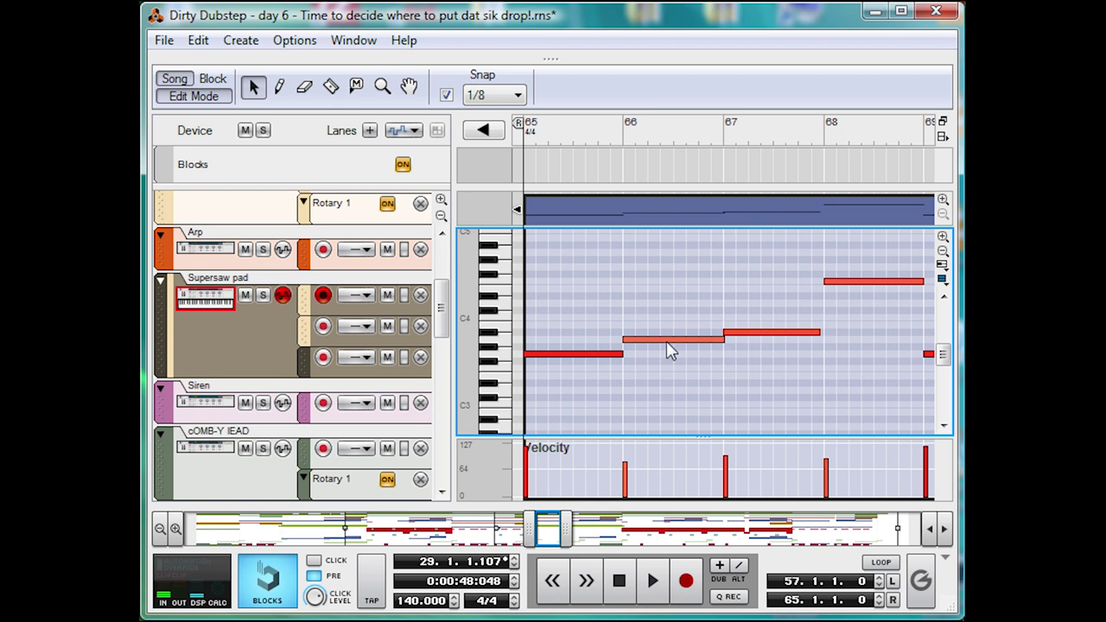
{"action": "left_click", "coordinate": [866, 281]}
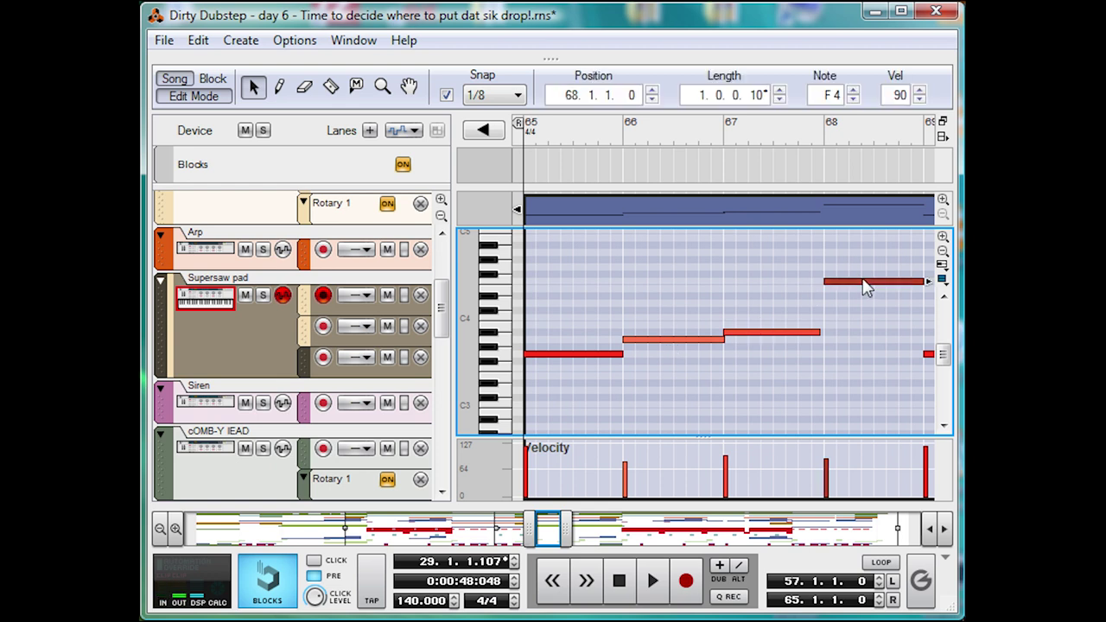
{"action": "left_click", "coordinate": [714, 340]}
{"action": "left_click", "coordinate": [736, 334]}
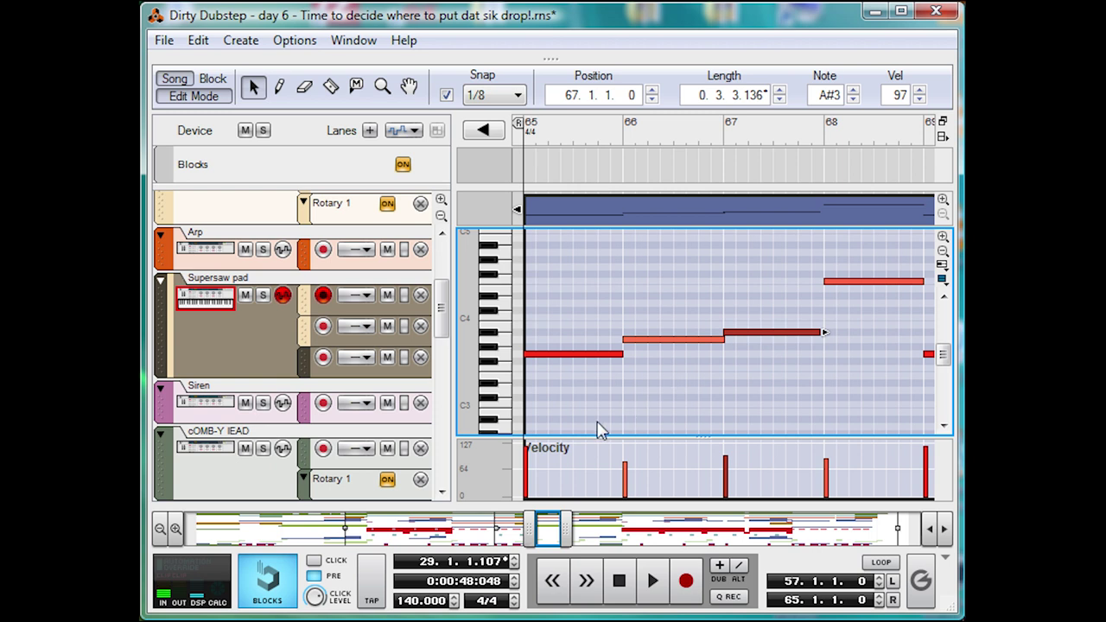
- Zoom out to bars 65–73, then audition the soloed Supersaw pad from bar 72 and unsolo it
{"action": "left_click_drag", "start_coordinate": [565, 525], "coordinate": [592, 524]}
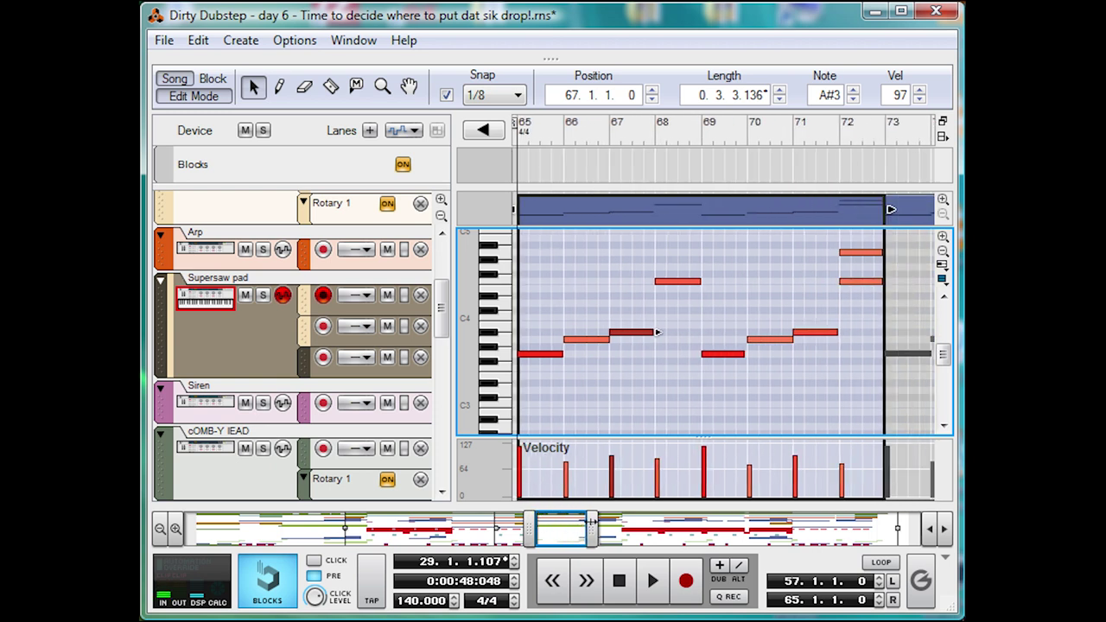
{"action": "left_click", "coordinate": [839, 129]}
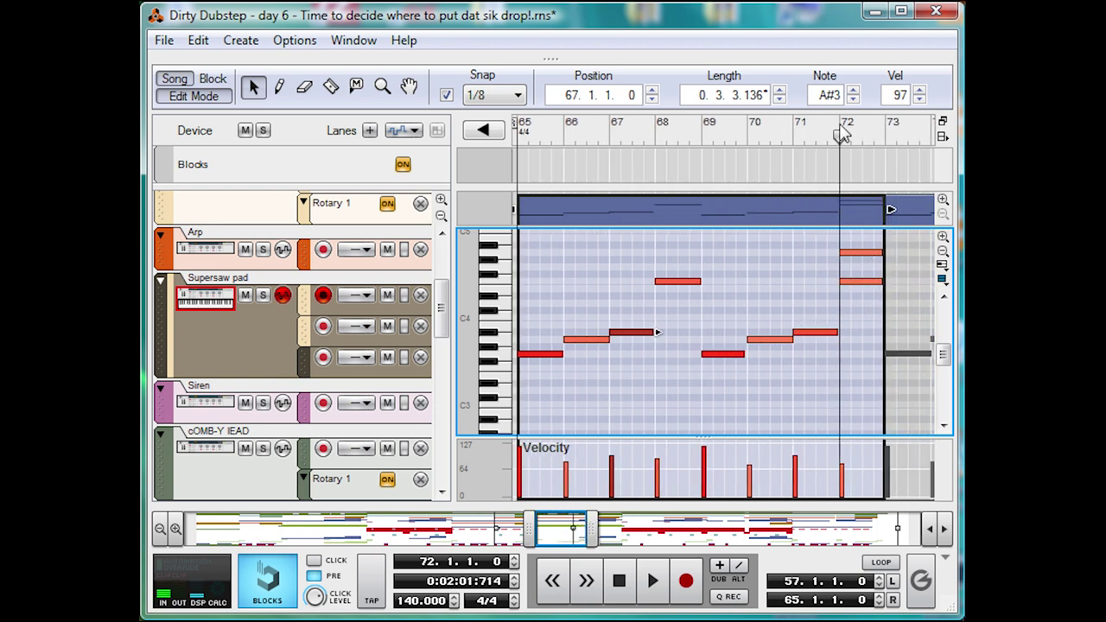
{"action": "left_click", "coordinate": [266, 299]}
{"action": "key", "text": "space"}
{"action": "key", "text": "space"}
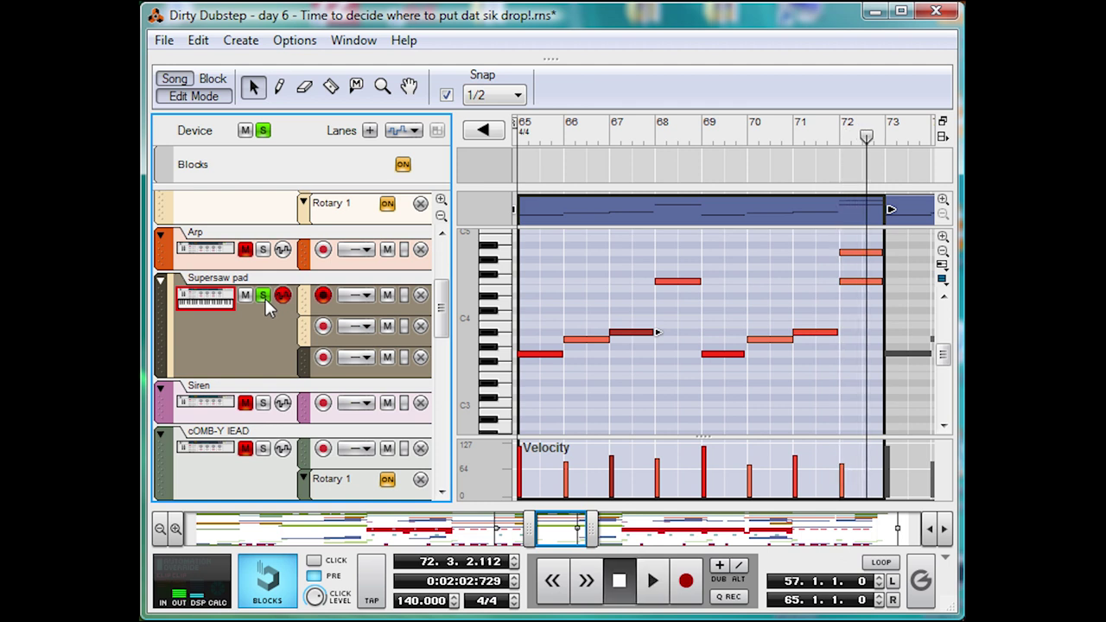
{"action": "left_click", "coordinate": [264, 296]}
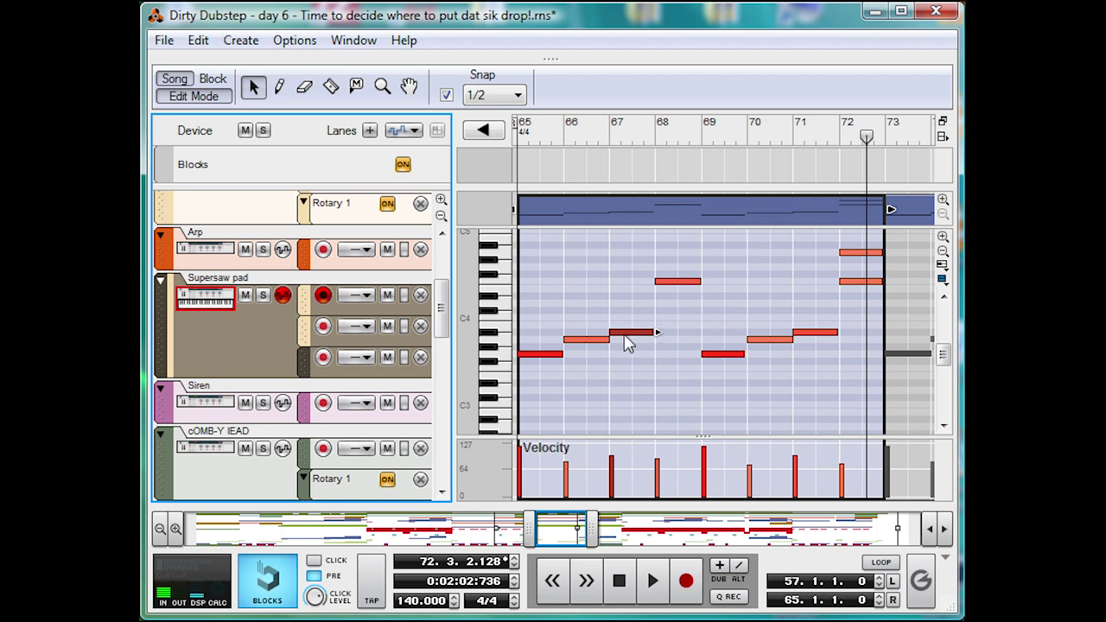
- Open the Supersaw pad clip at bar 73, play it from bar 73 and inspect its top note
{"action": "left_click", "coordinate": [193, 96]}
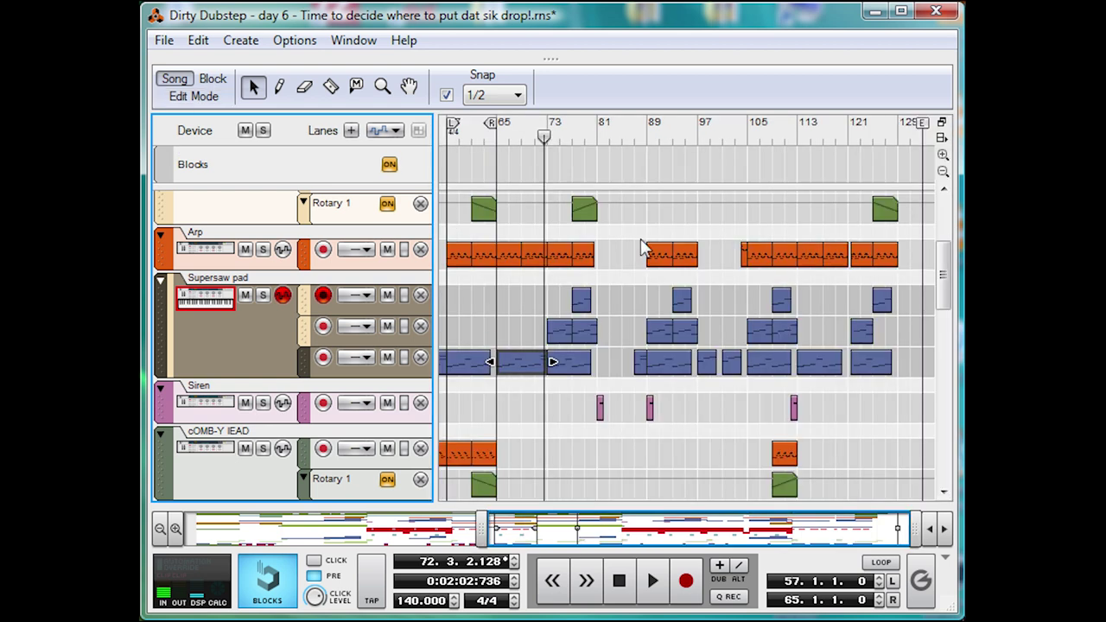
{"action": "double_click", "coordinate": [566, 337]}
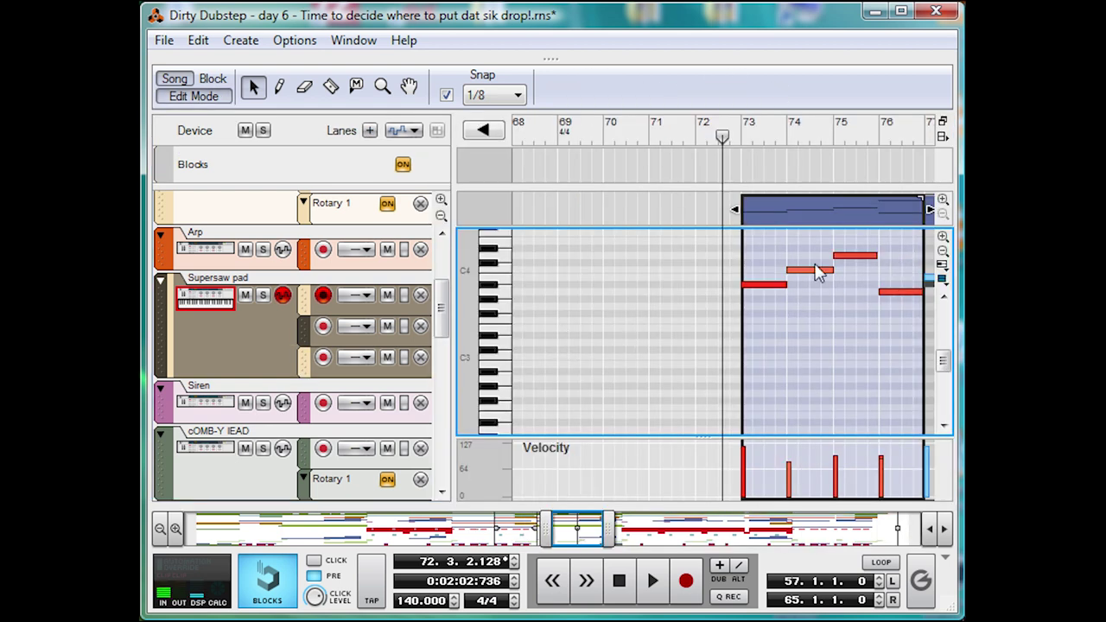
{"action": "left_click", "coordinate": [742, 132]}
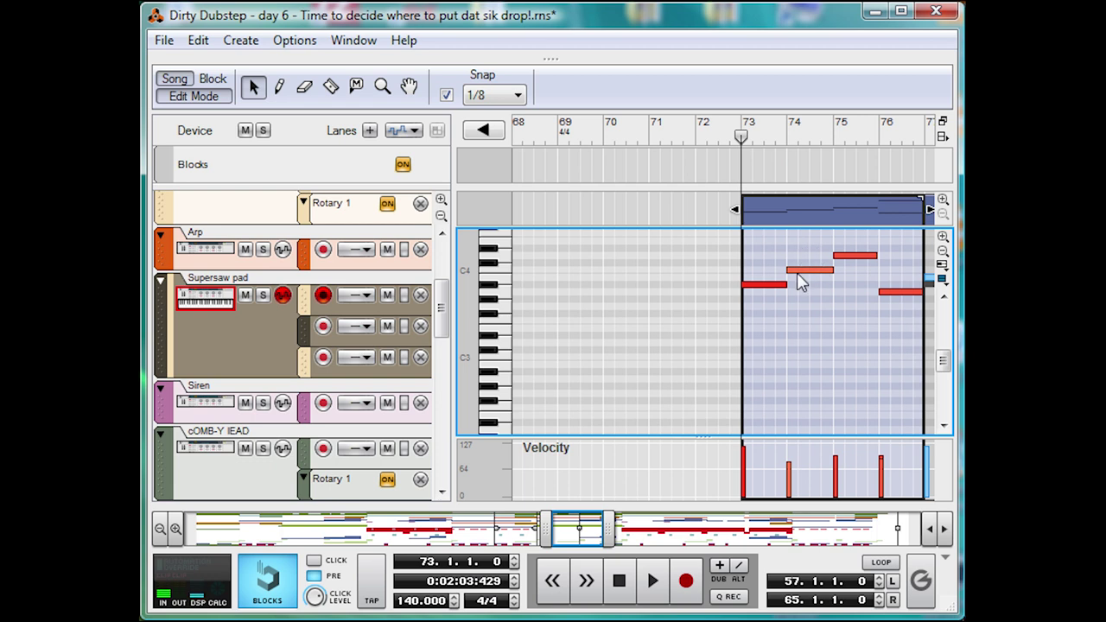
{"action": "key", "text": "space"}
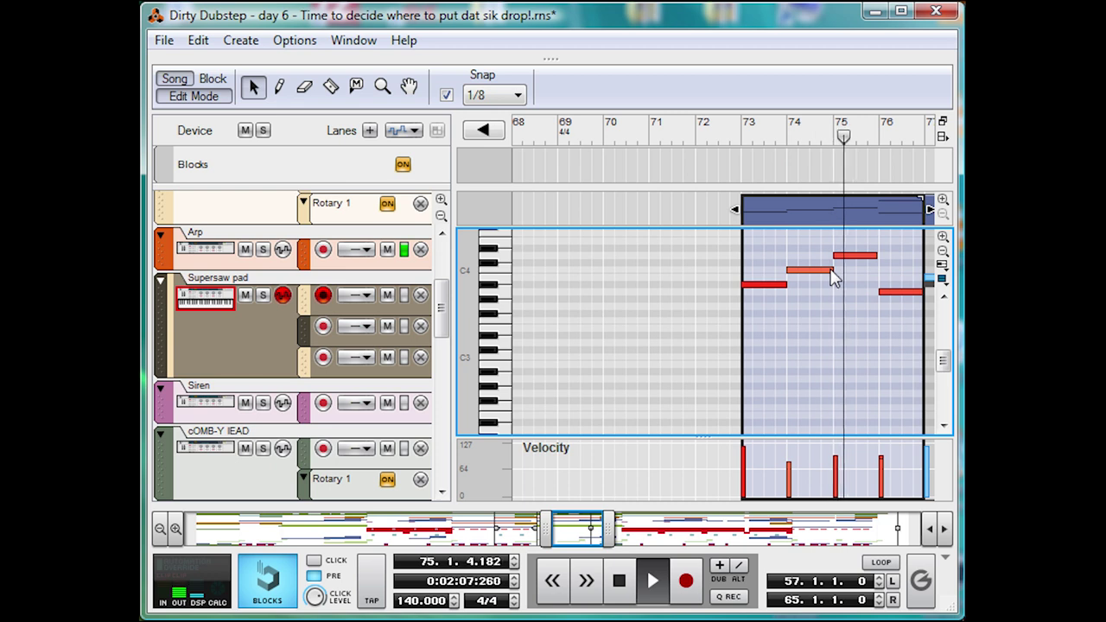
{"action": "scroll", "coordinate": [894, 288], "scroll_direction": "up", "scroll_amount": 3}
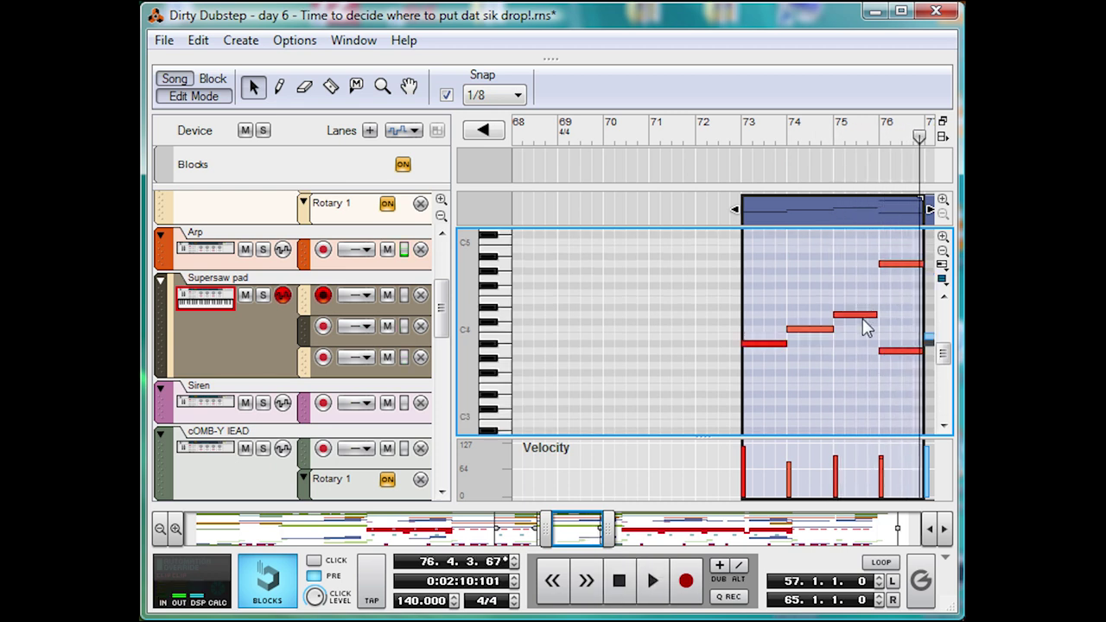
{"action": "left_click", "coordinate": [896, 270]}
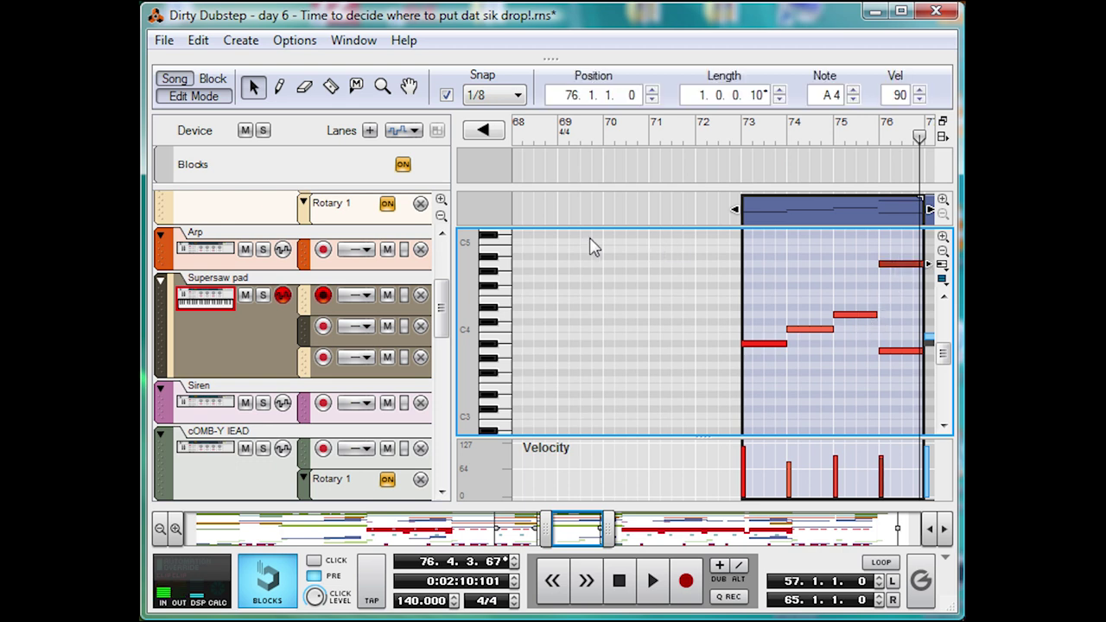
- Audition the Supersaw pad clip at bar 77, inspect its A5 and D6 notes, then return to the arrangement
{"action": "left_click", "coordinate": [199, 96]}
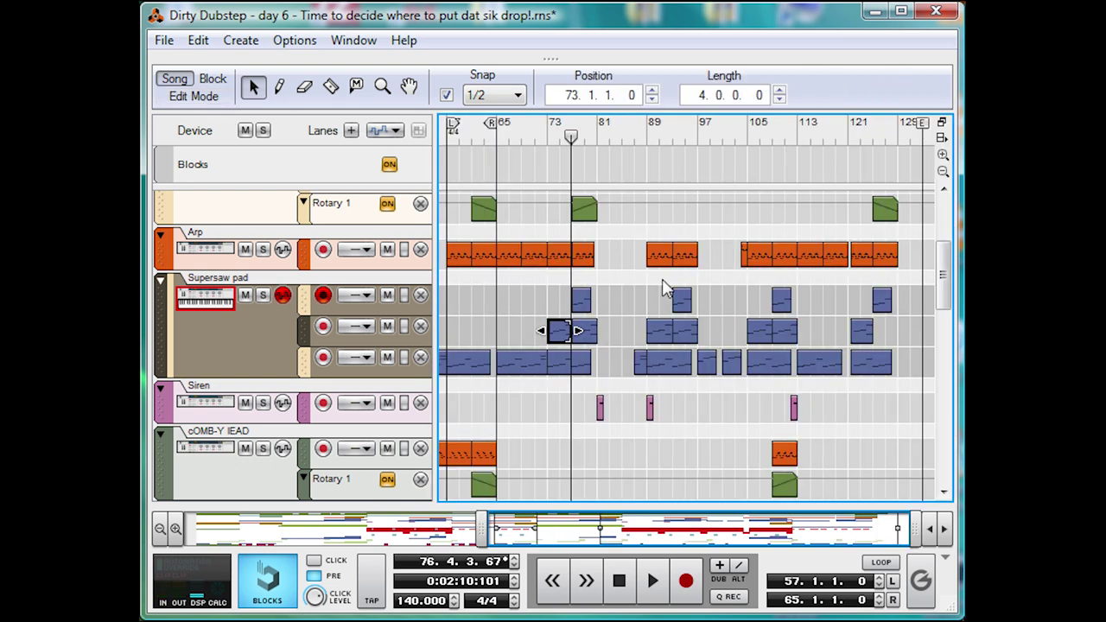
{"action": "double_click", "coordinate": [579, 310]}
{"action": "key", "text": "space"}
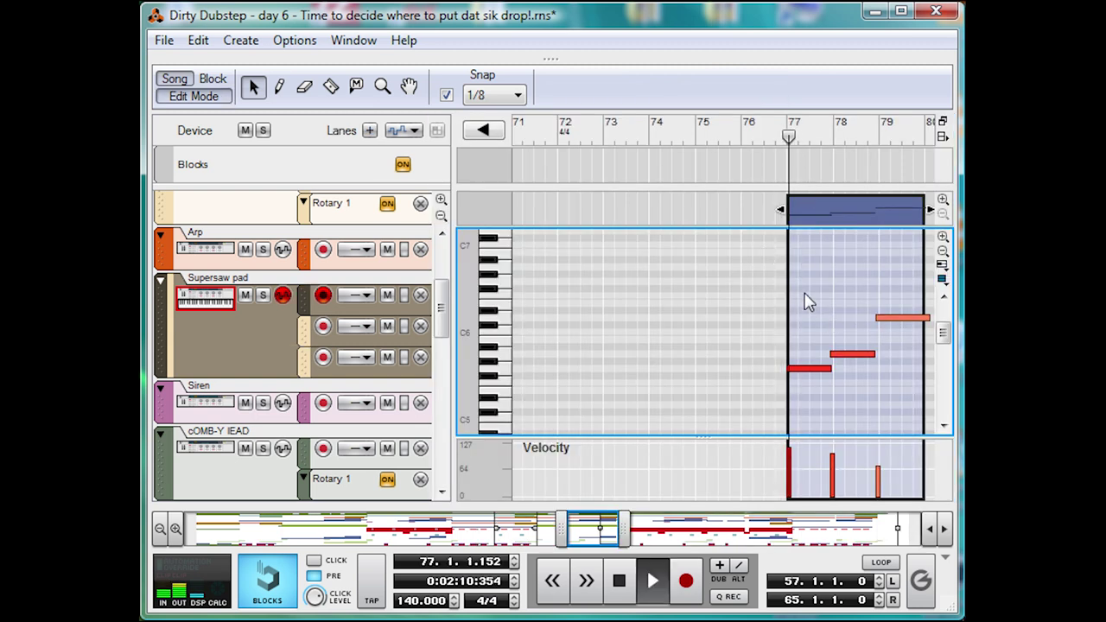
{"action": "key", "text": "space"}
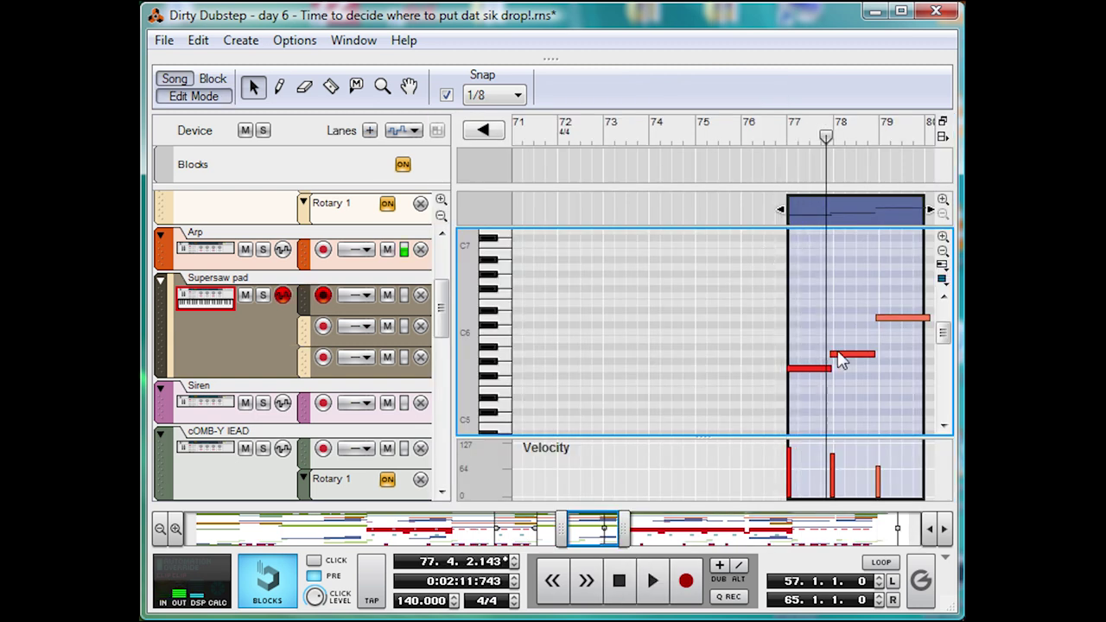
{"action": "left_click", "coordinate": [839, 354]}
{"action": "left_click", "coordinate": [899, 319]}
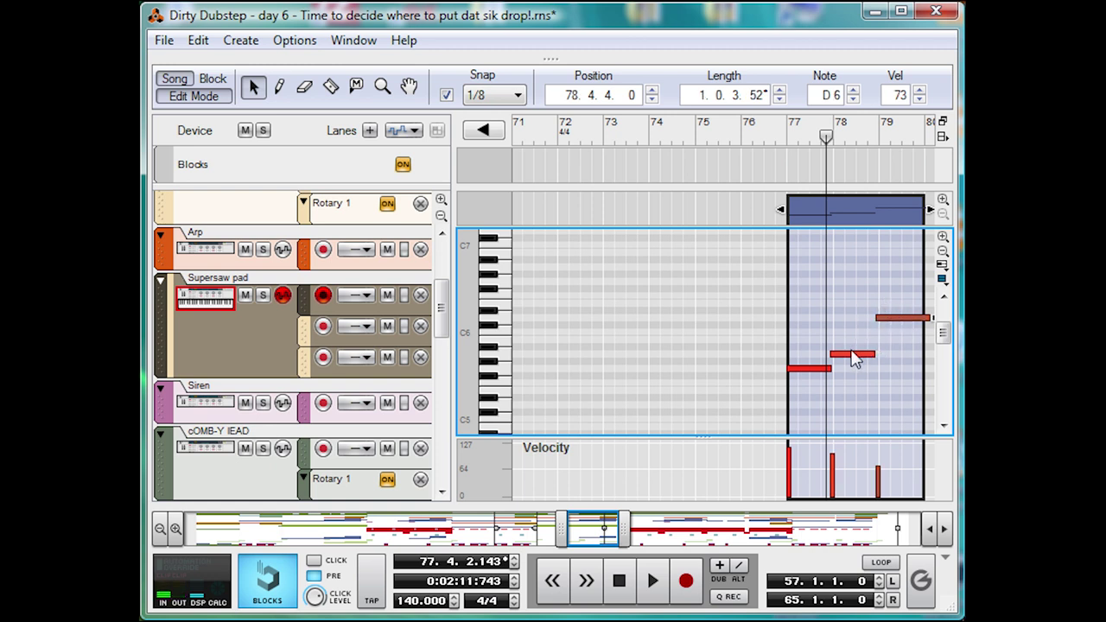
{"action": "left_click", "coordinate": [907, 359]}
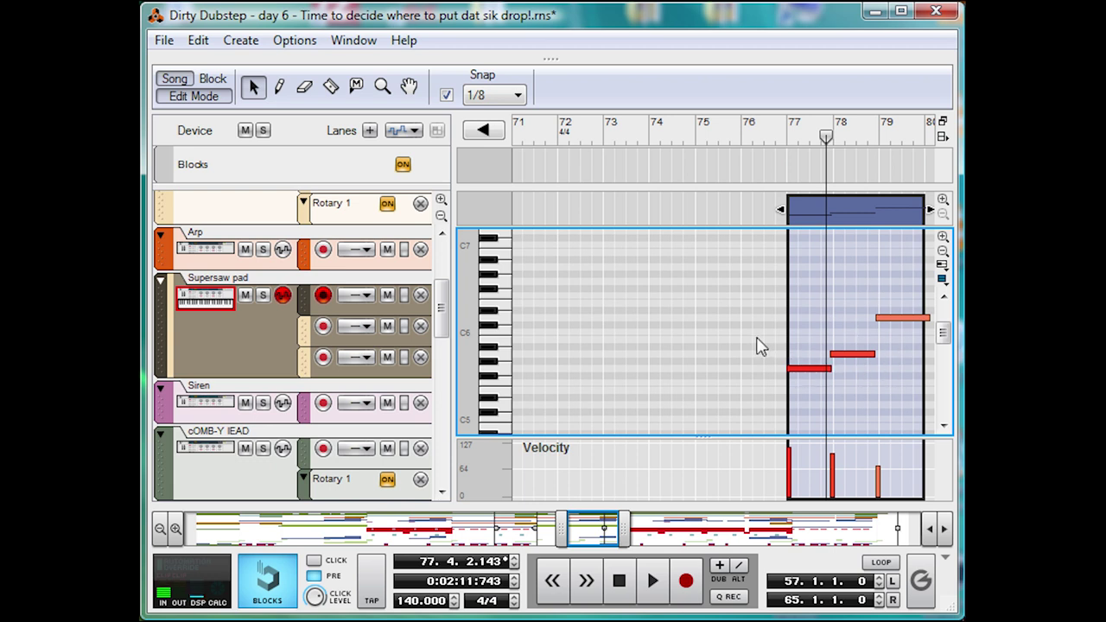
{"action": "left_click", "coordinate": [194, 99]}
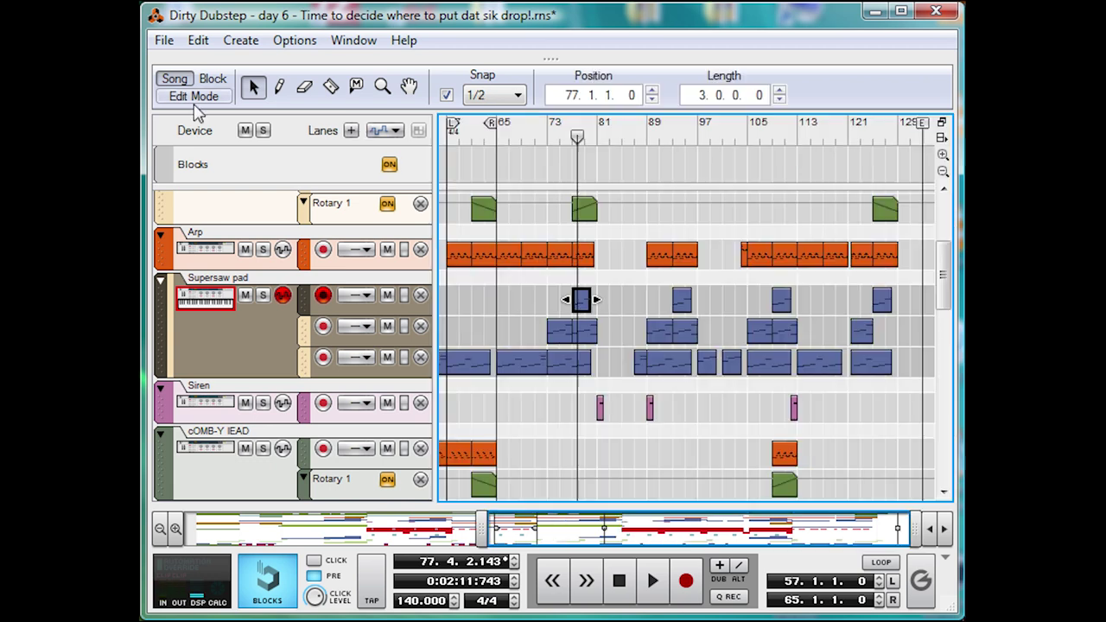
- Open the Proggy Synth clip with the playhead at bar 73 and solo the Proggy Synth track
{"action": "left_click", "coordinate": [564, 411]}
{"action": "scroll", "coordinate": [564, 411], "scroll_direction": "down", "scroll_amount": 3}
{"action": "double_click", "coordinate": [563, 263]}
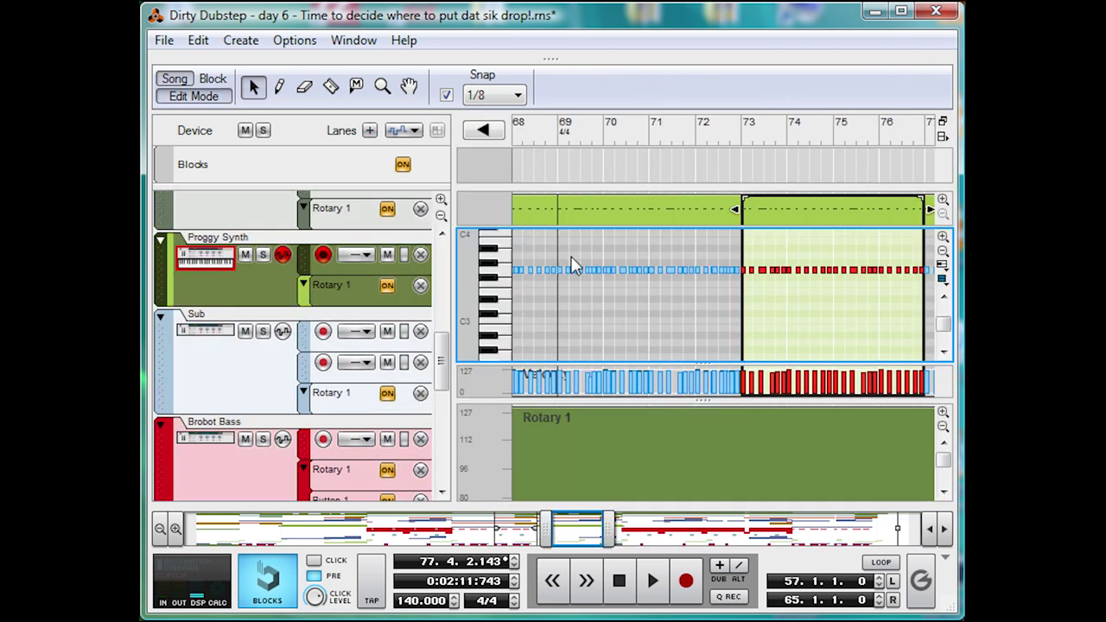
{"action": "left_click", "coordinate": [739, 140]}
{"action": "left_click_drag", "start_coordinate": [739, 139], "coordinate": [745, 137]}
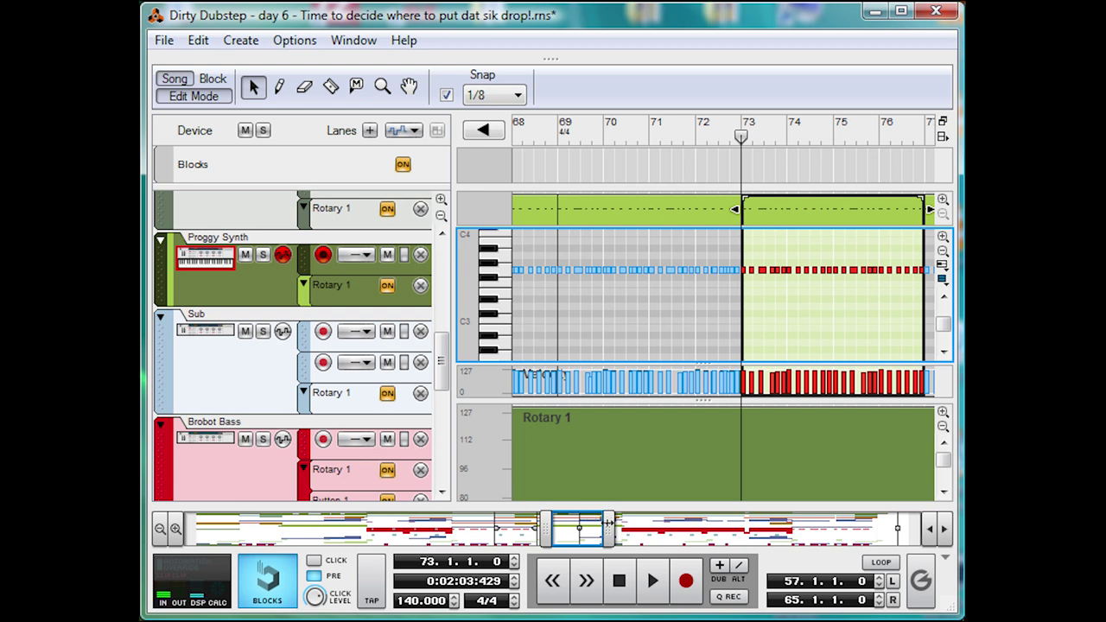
{"action": "mouse_move", "coordinate": [608, 524]}
{"action": "left_mouse_down"}
{"action": "mouse_move", "coordinate": [560, 531]}
{"action": "mouse_move", "coordinate": [614, 524]}
{"action": "left_mouse_up"}
{"action": "left_click", "coordinate": [263, 254]}
{"action": "left_click", "coordinate": [502, 270]}
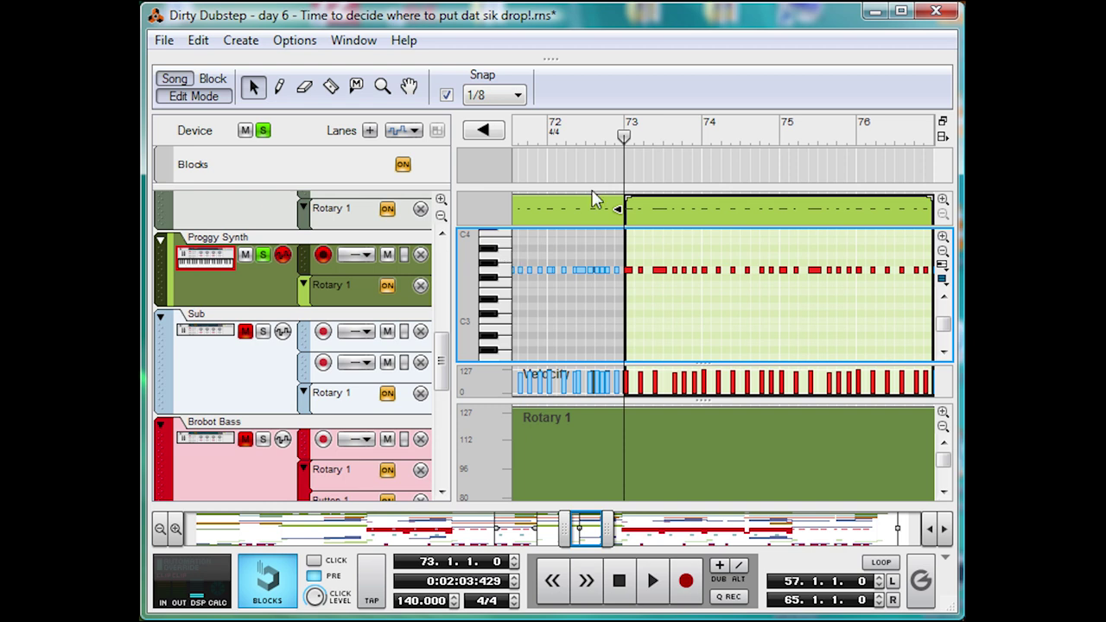
- Play the Proggy Synth clip, then replay it from bar 74 and stop
{"action": "key", "text": "space"}
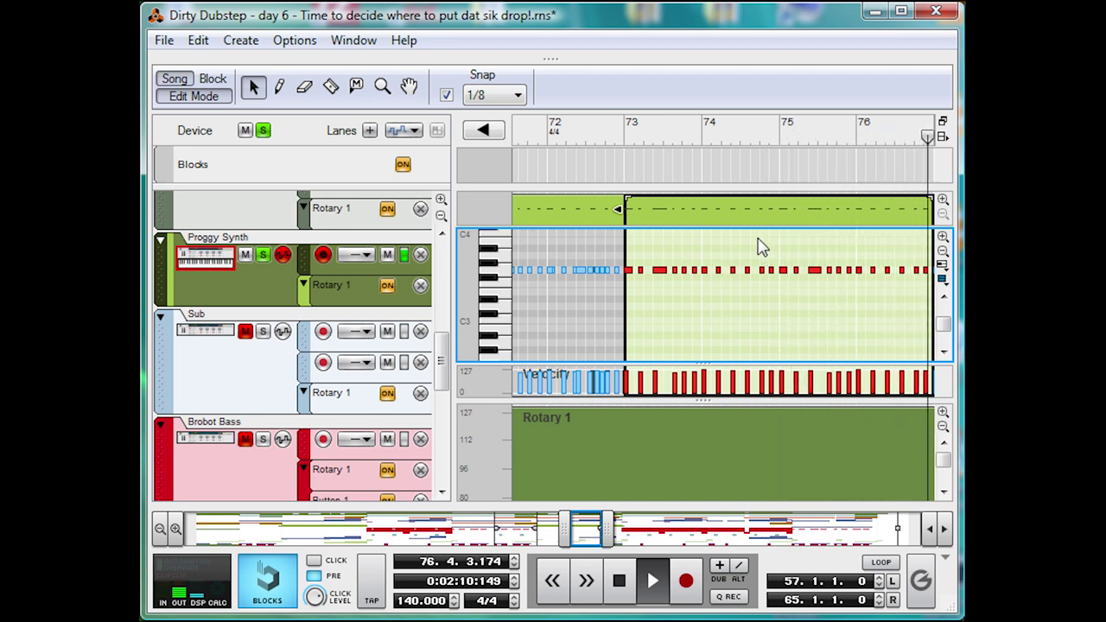
{"action": "key", "text": "space"}
{"action": "left_click", "coordinate": [704, 136]}
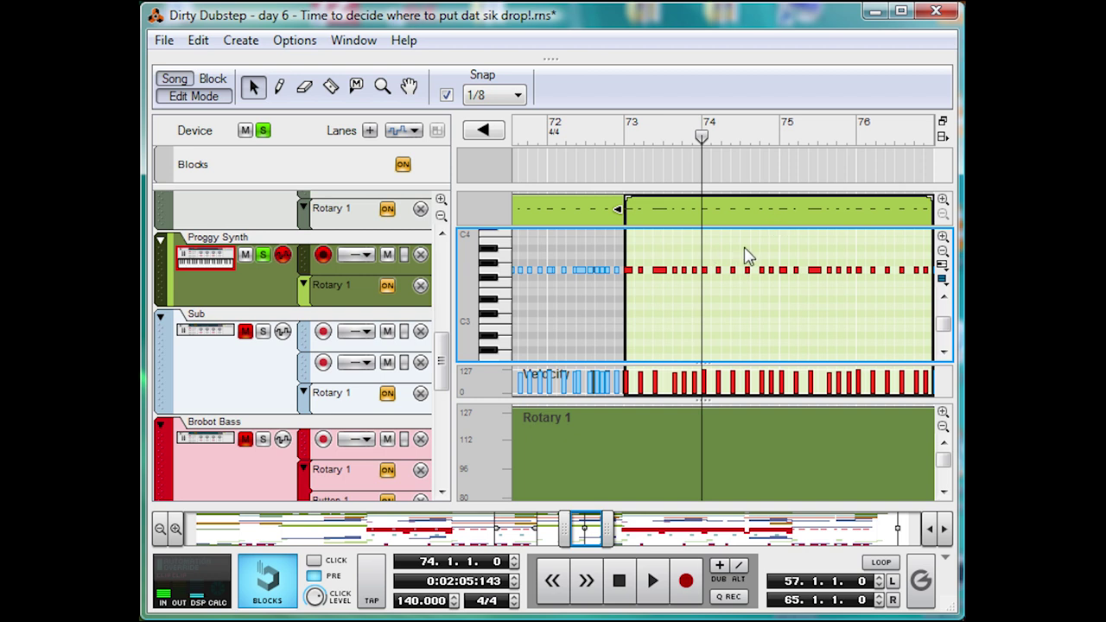
{"action": "key", "text": "space"}
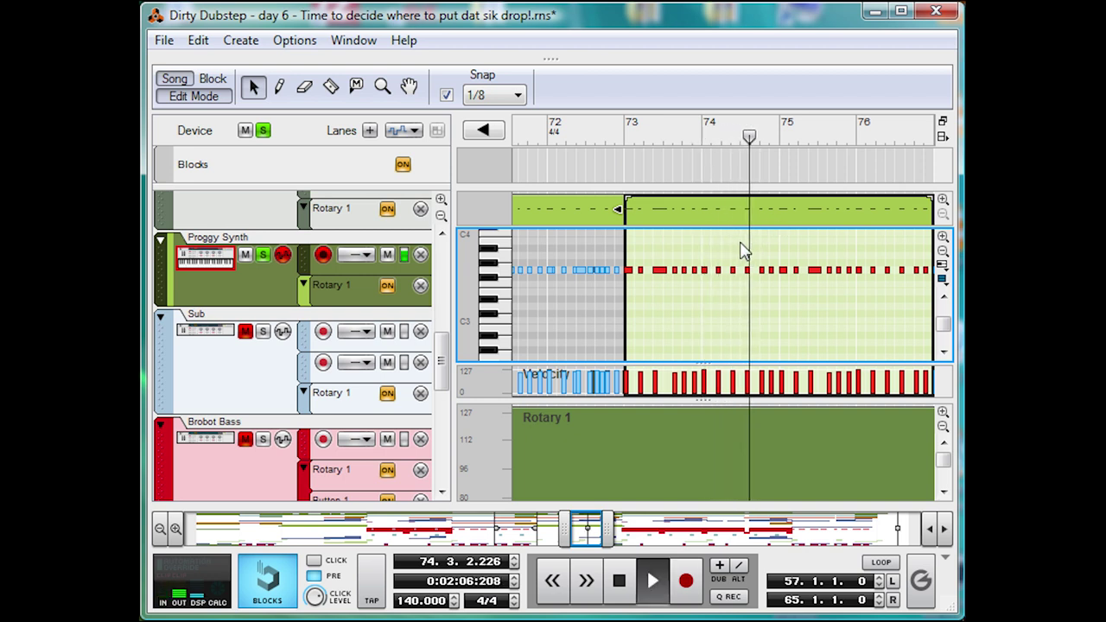
{"action": "key", "text": "space"}
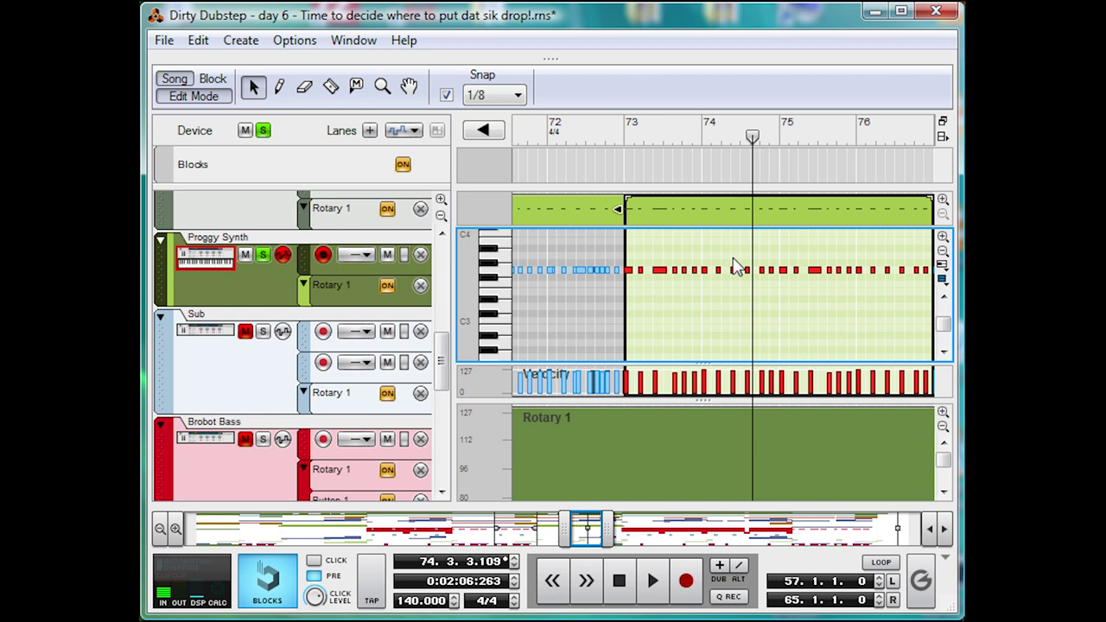
- Unsolo Proggy Synth and open the Squeeky budgie clip in the note editor
{"action": "left_click", "coordinate": [264, 130]}
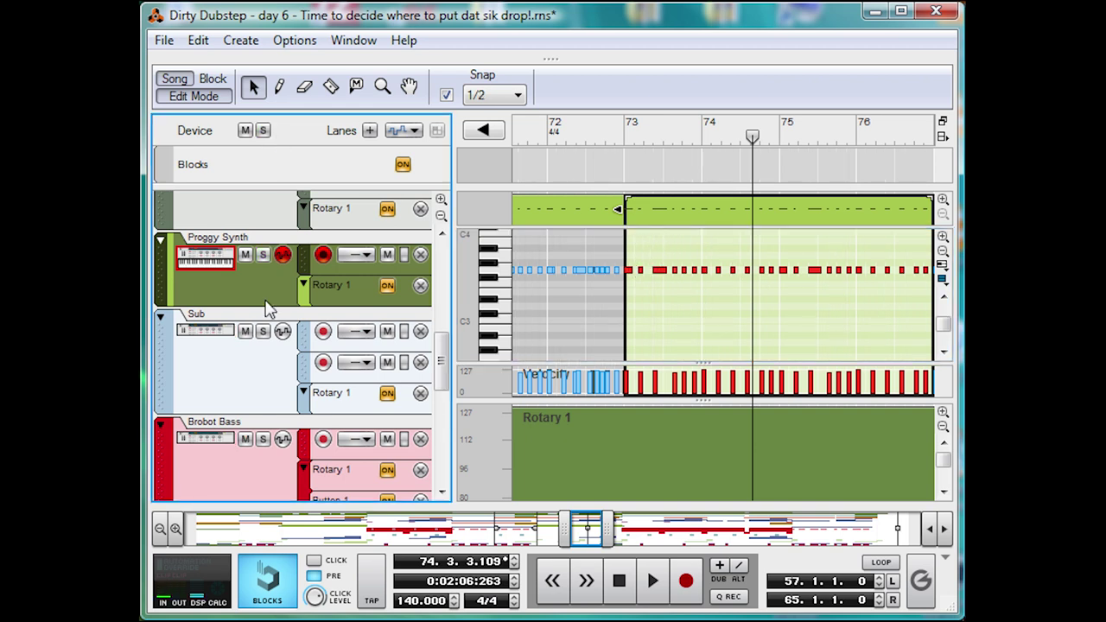
{"action": "scroll", "coordinate": [268, 309], "scroll_direction": "down", "scroll_amount": 10}
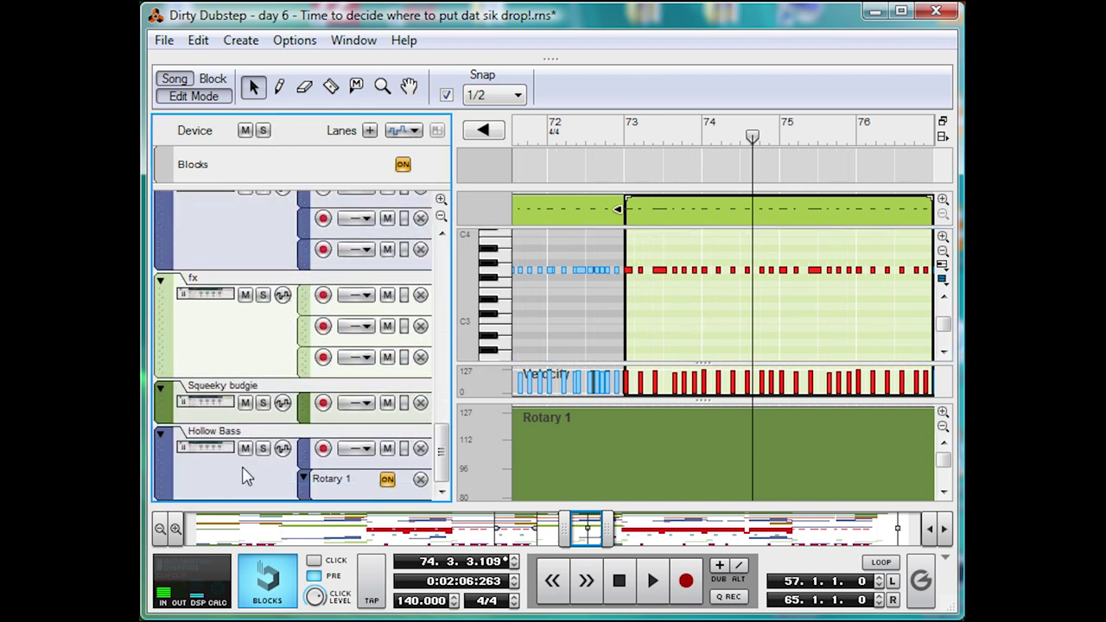
{"action": "left_click", "coordinate": [268, 420]}
{"action": "left_click", "coordinate": [193, 99]}
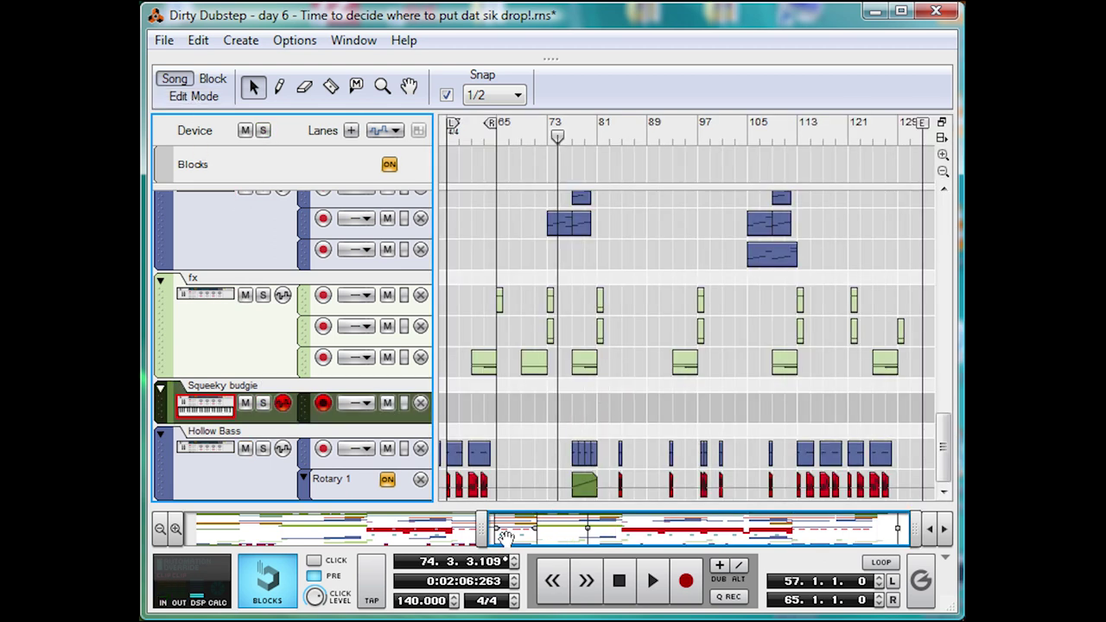
{"action": "left_click_drag", "start_coordinate": [482, 529], "coordinate": [365, 508]}
{"action": "double_click", "coordinate": [540, 408]}
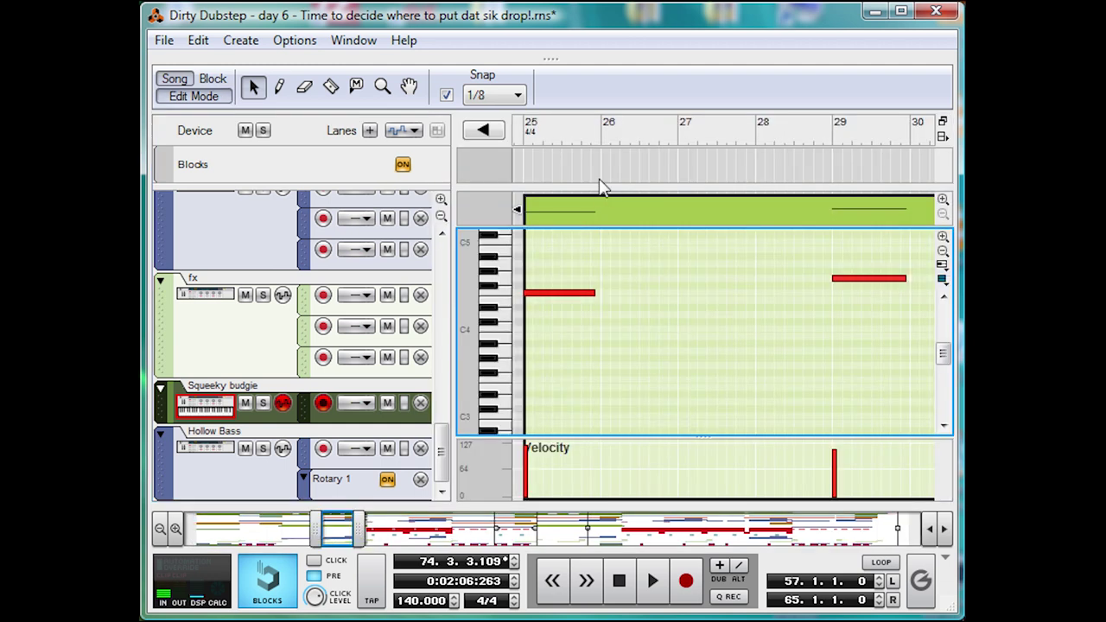
- Play Squeeky budgie soloed from bar 25, inspect its F4 note, then return to the arrangement
{"action": "left_click", "coordinate": [524, 134]}
{"action": "key", "text": "space"}
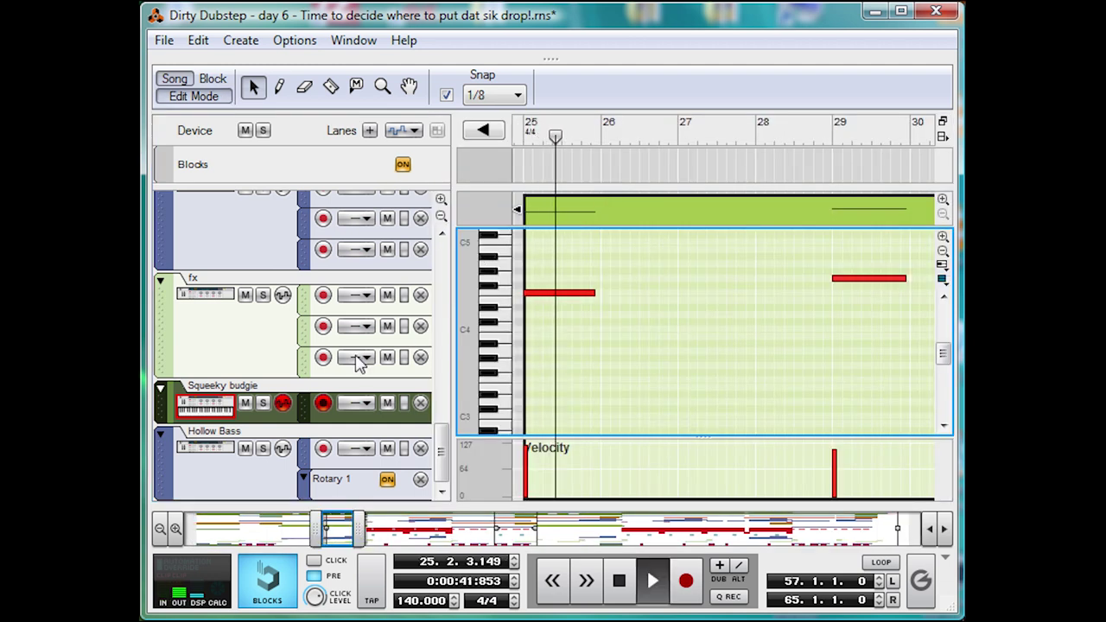
{"action": "left_click", "coordinate": [266, 406]}
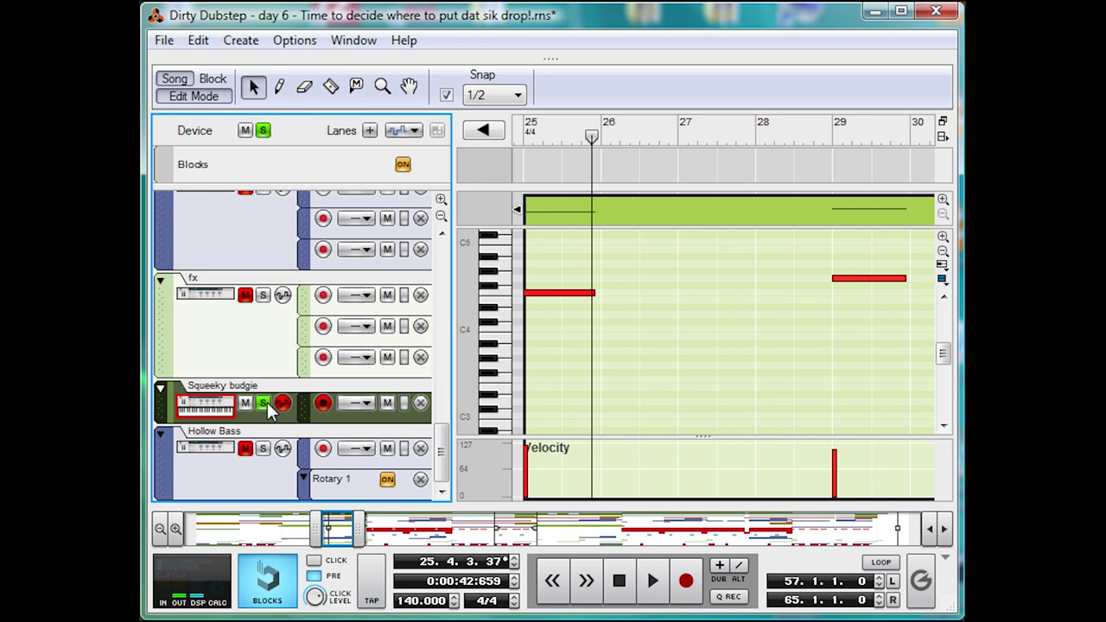
{"action": "left_click", "coordinate": [560, 295]}
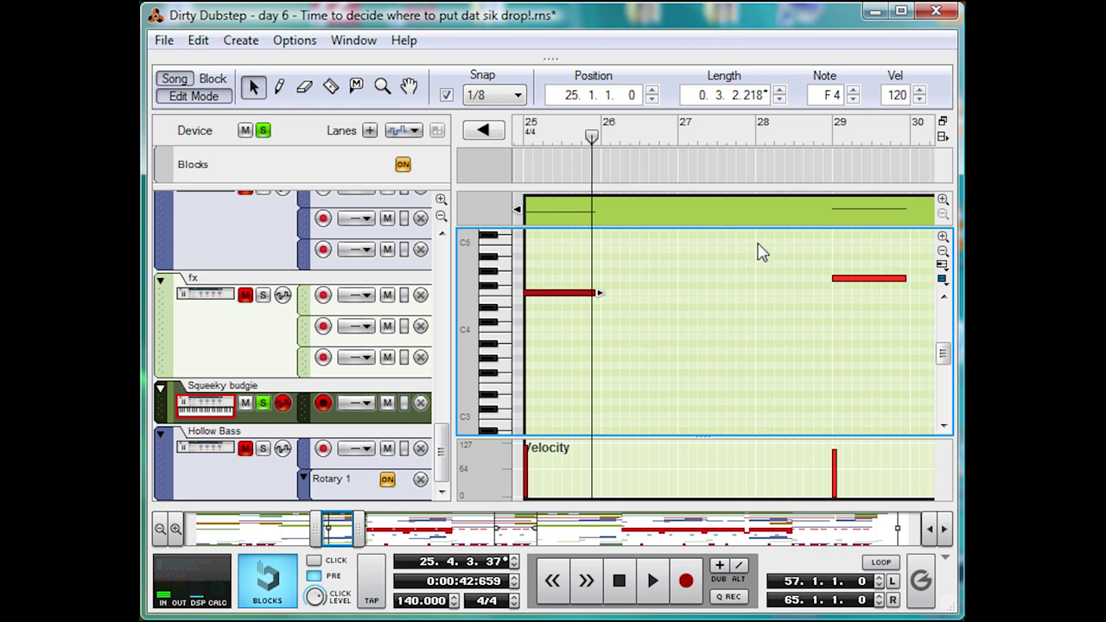
{"action": "left_click", "coordinate": [213, 99]}
{"action": "scroll", "coordinate": [545, 251], "scroll_direction": "up", "scroll_amount": 10}
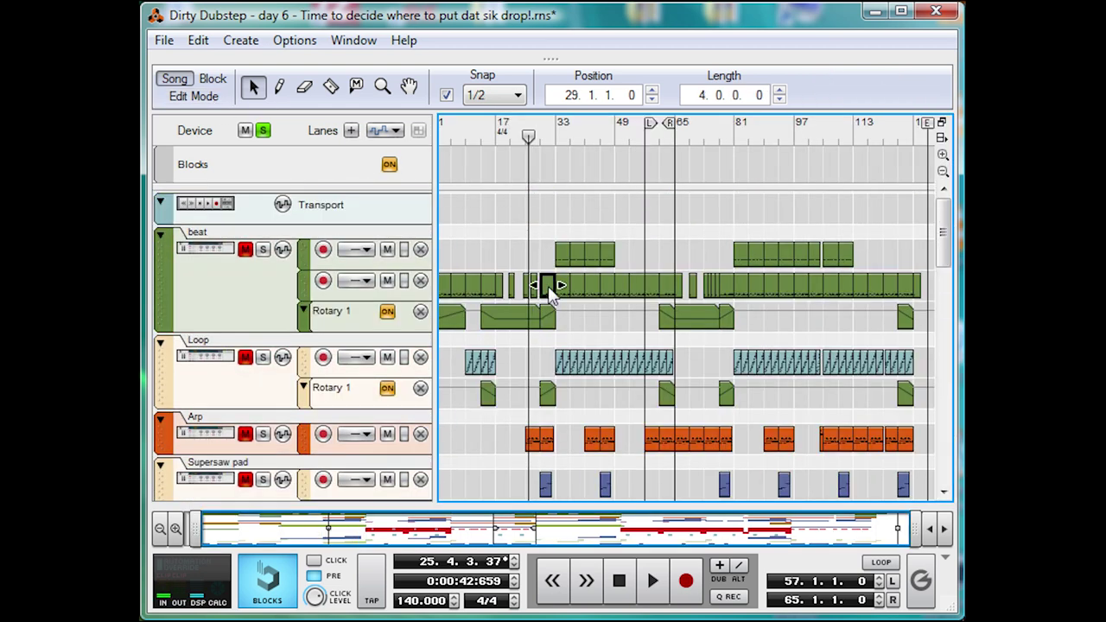
- Open the beat clip, play it from bar 32 and clear all track soloing
{"action": "double_click", "coordinate": [549, 291]}
{"action": "left_click", "coordinate": [848, 136]}
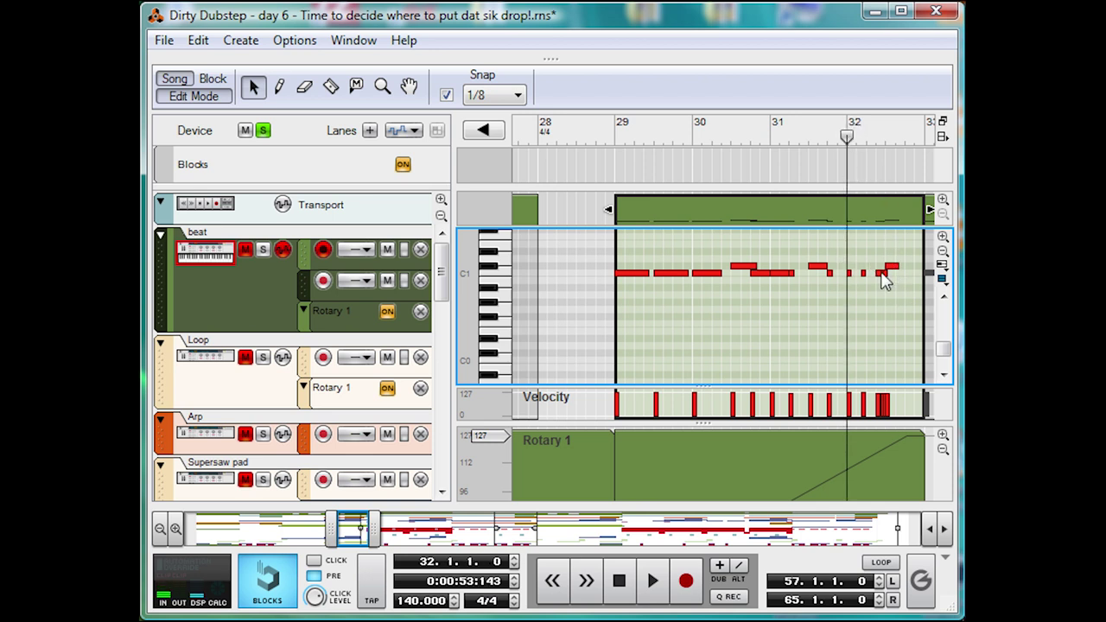
{"action": "key", "text": "space"}
{"action": "key", "text": "space"}
{"action": "left_click", "coordinate": [266, 136]}
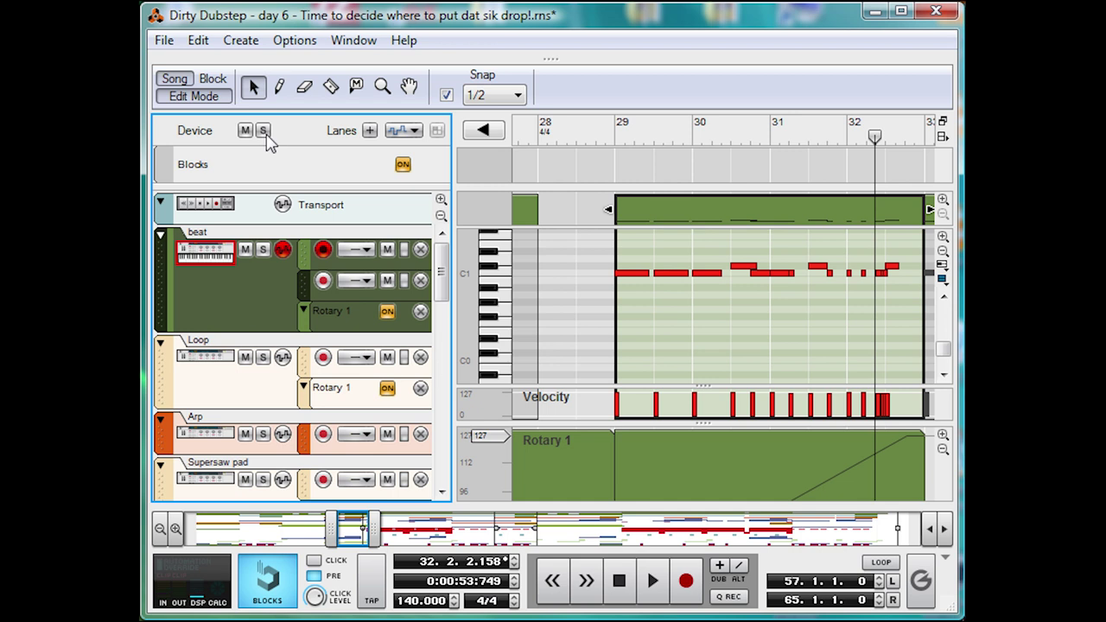
{"action": "left_click", "coordinate": [849, 136]}
{"action": "key", "text": "space"}
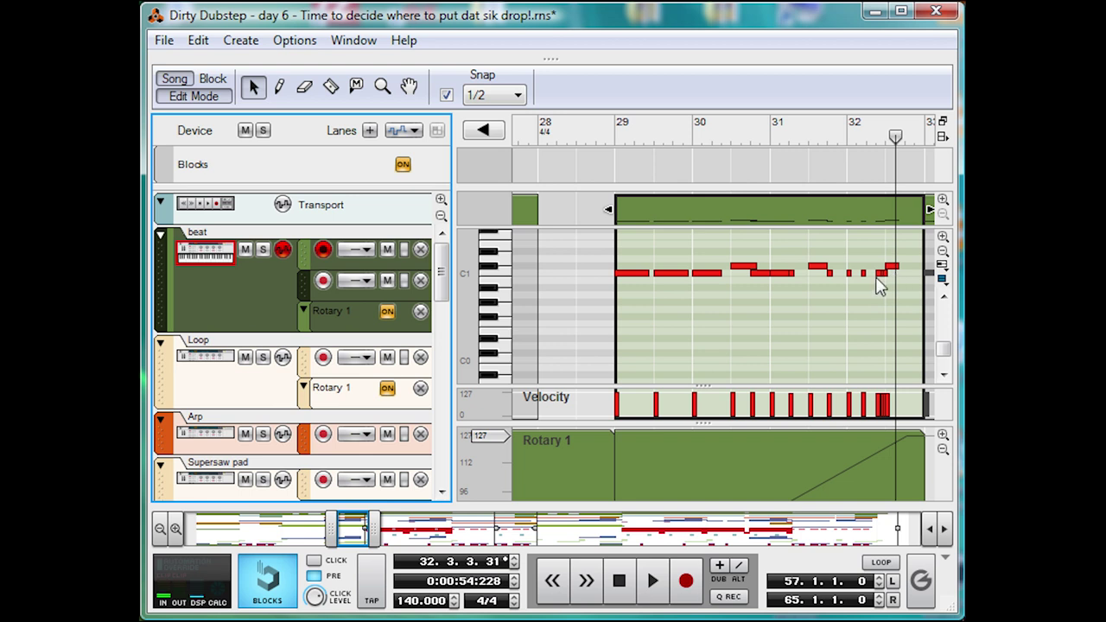
- Keep snap at 1/2 and bring bars 77–82 of the beat track into view
{"action": "left_click", "coordinate": [516, 96]}
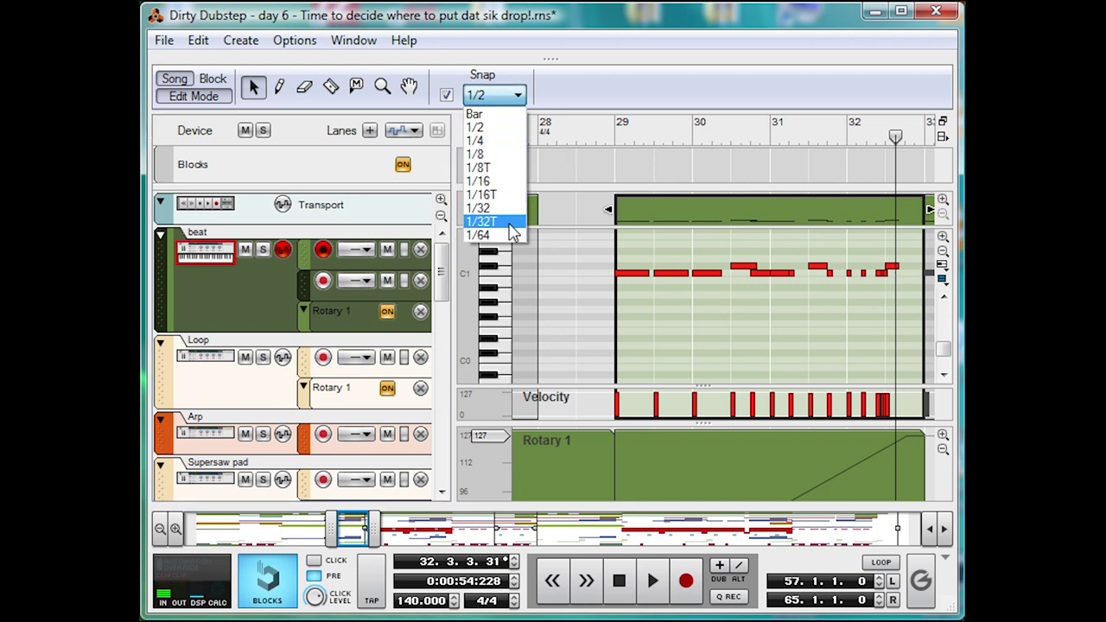
{"action": "left_click", "coordinate": [627, 89]}
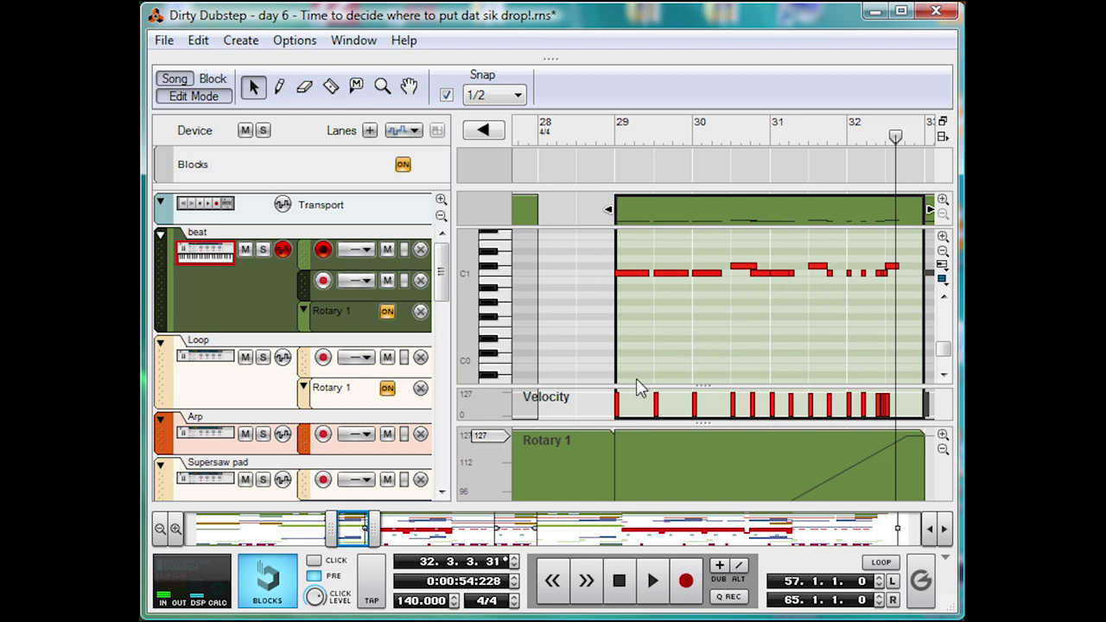
{"action": "left_click_drag", "start_coordinate": [357, 530], "coordinate": [616, 524]}
- Play the beat drum fill from bar 77, stop it, and move the song position to around bar 80
{"action": "left_click", "coordinate": [788, 200]}
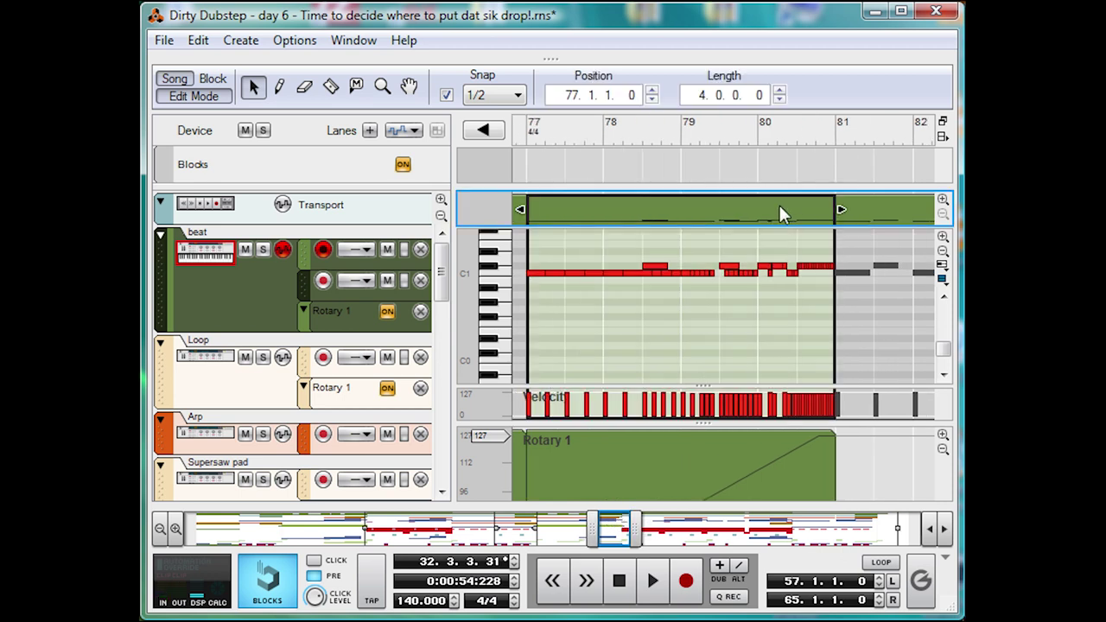
{"action": "left_click", "coordinate": [797, 138]}
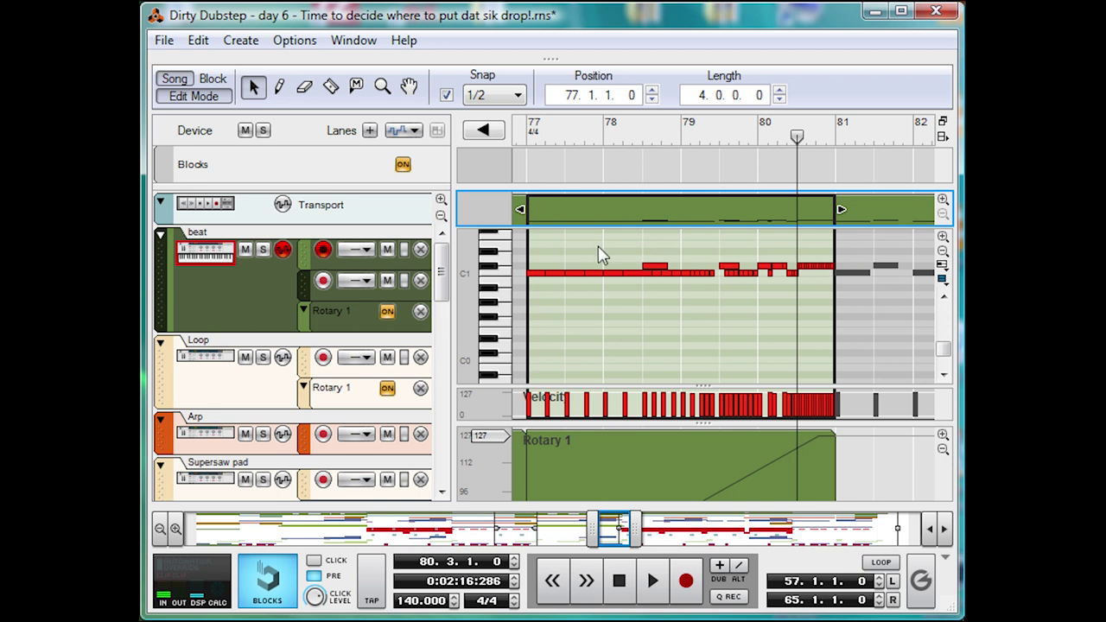
{"action": "left_click", "coordinate": [534, 136]}
{"action": "key", "text": "space"}
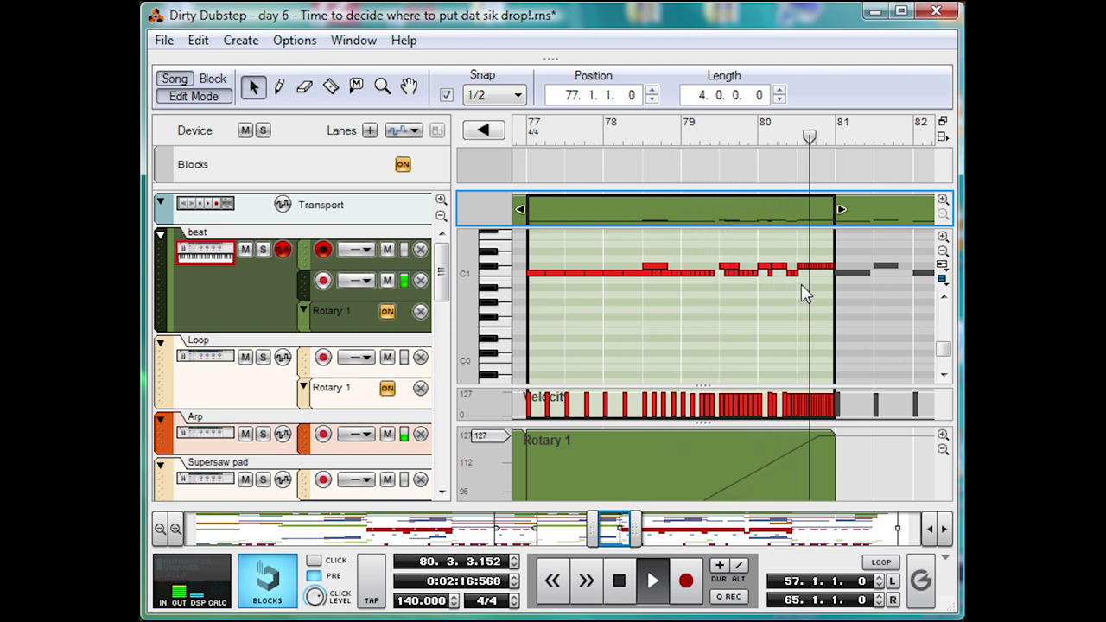
{"action": "key", "text": "space"}
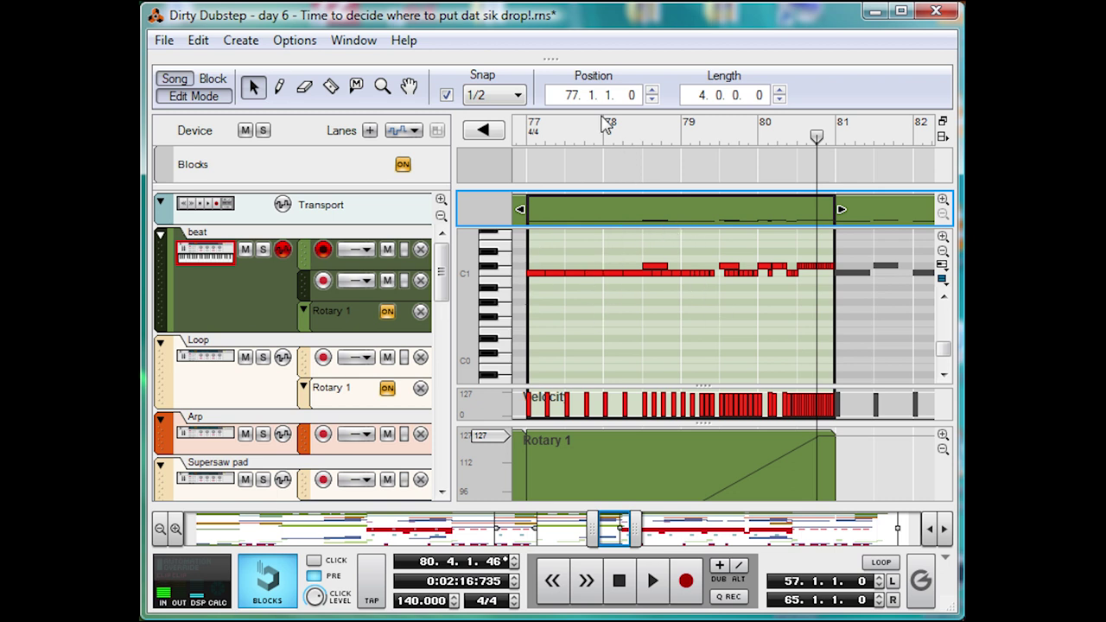
{"action": "left_click_drag", "start_coordinate": [602, 129], "coordinate": [771, 154]}
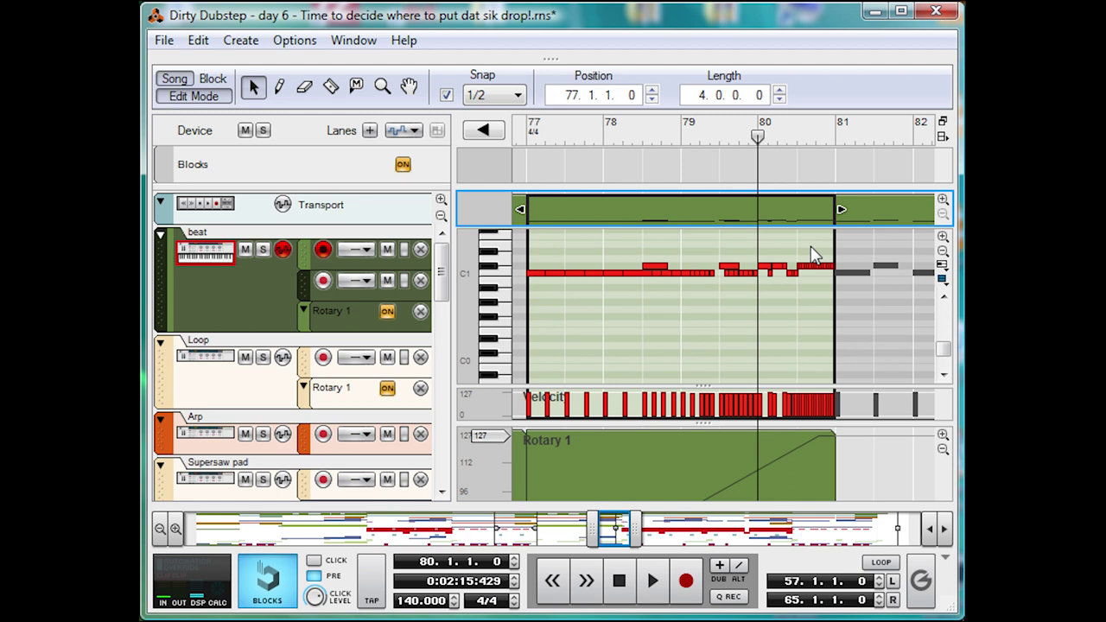
- Switch to the rack with F6 and view the 14-channel mixer and the track combinators below it
{"action": "key", "text": "F6"}
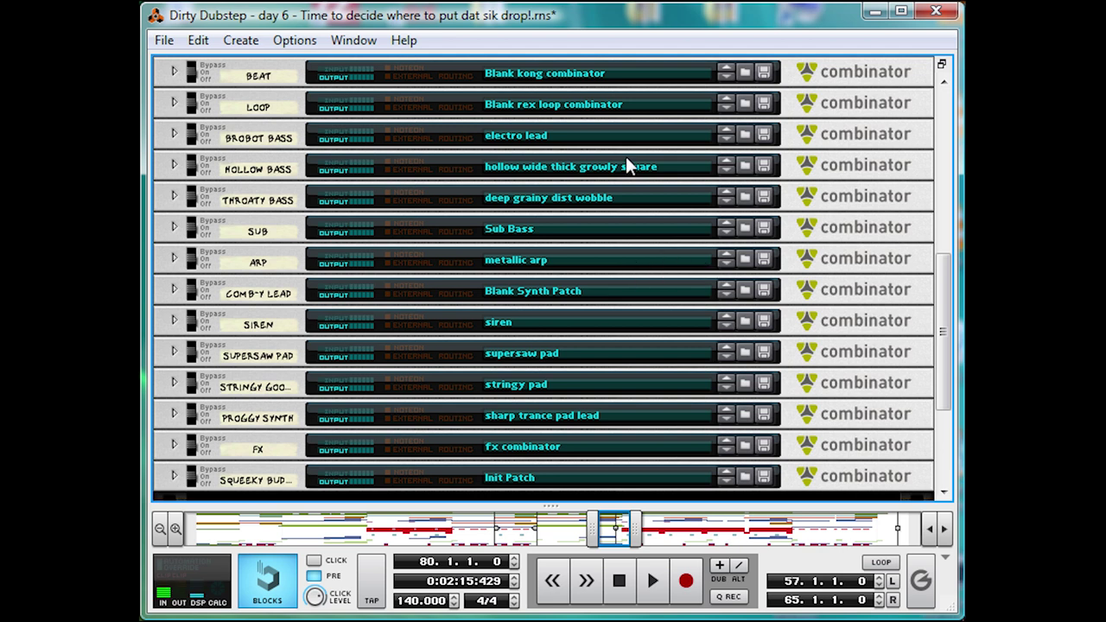
{"action": "scroll", "coordinate": [622, 169], "scroll_direction": "up", "scroll_amount": 5}
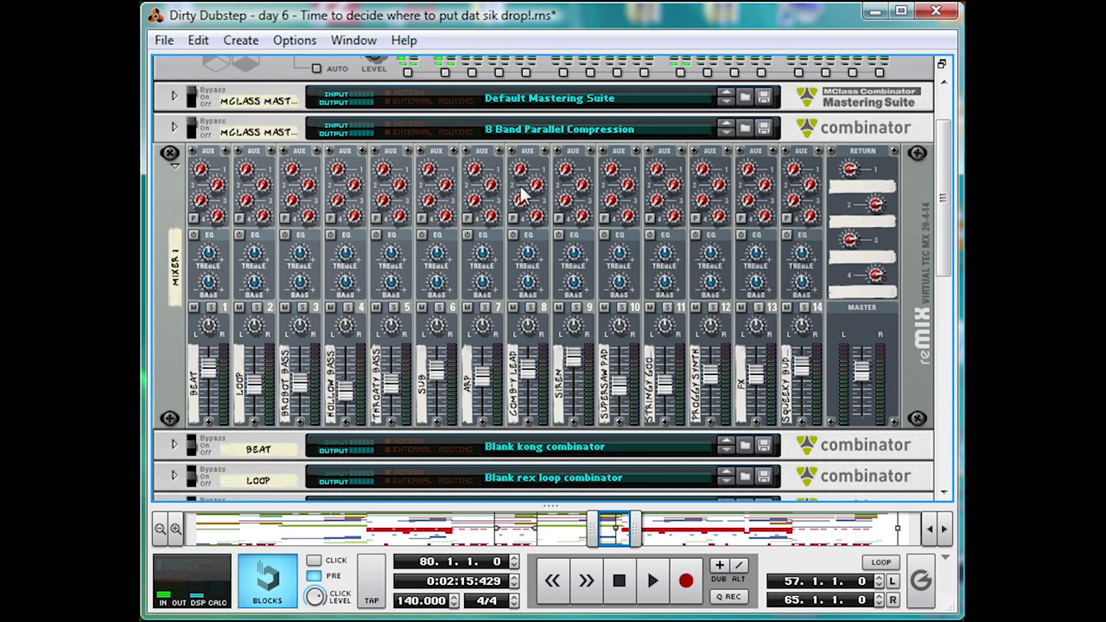
{"action": "scroll", "coordinate": [549, 207], "scroll_direction": "down", "scroll_amount": 3}
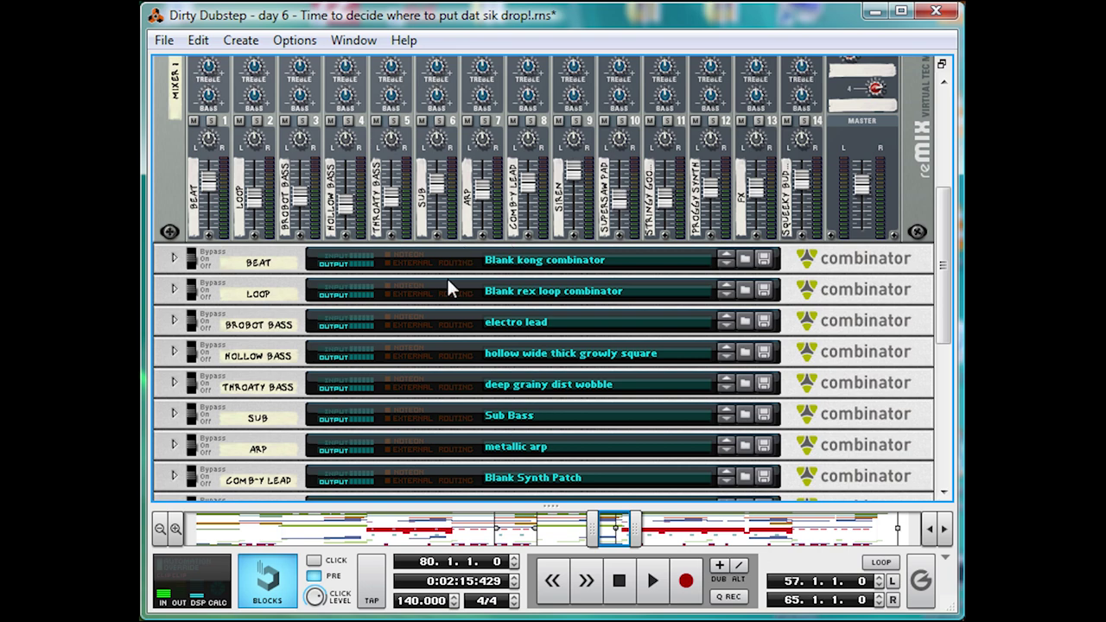